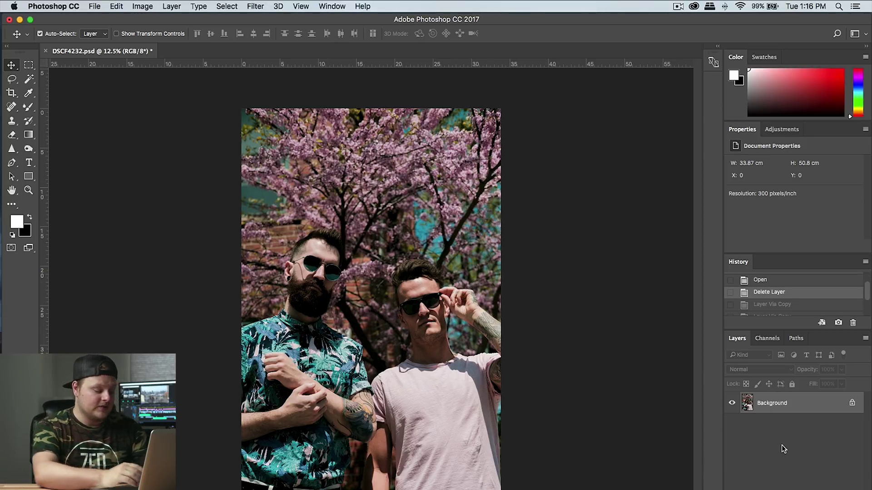
Duplicate the Background twice, rename the copies Low and High, and select Low
key("super+j")
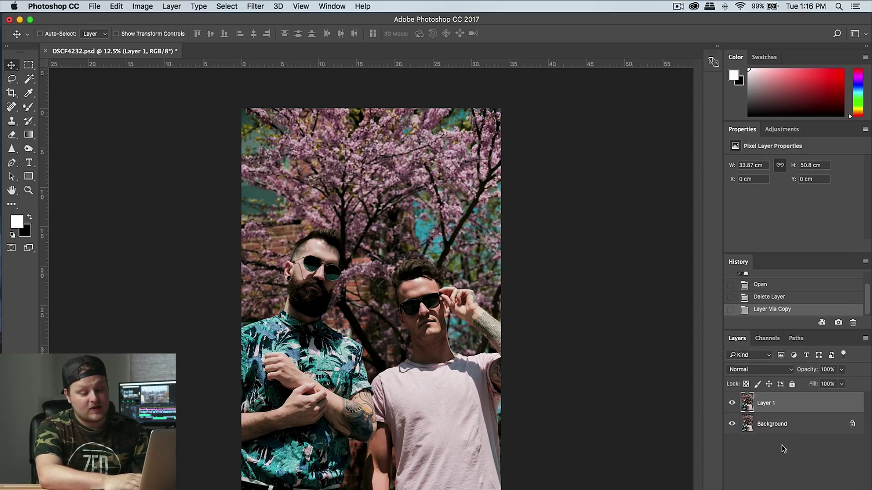
key("super+j")
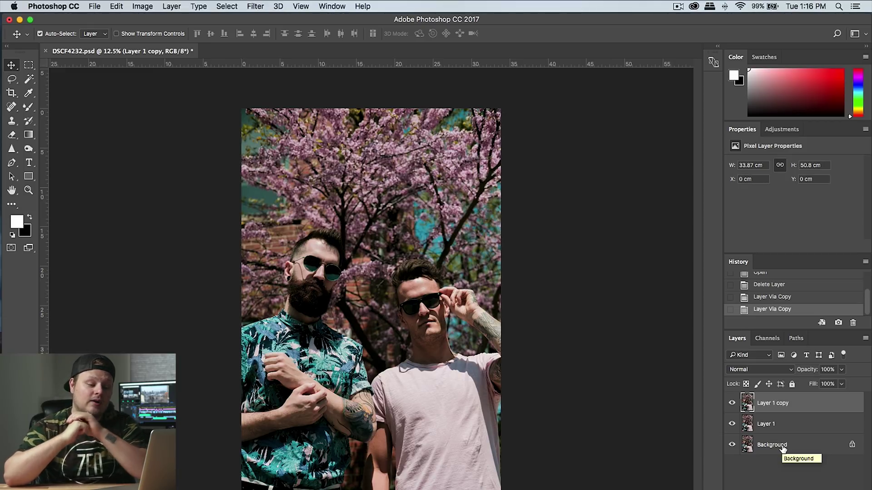
double_click(768, 424)
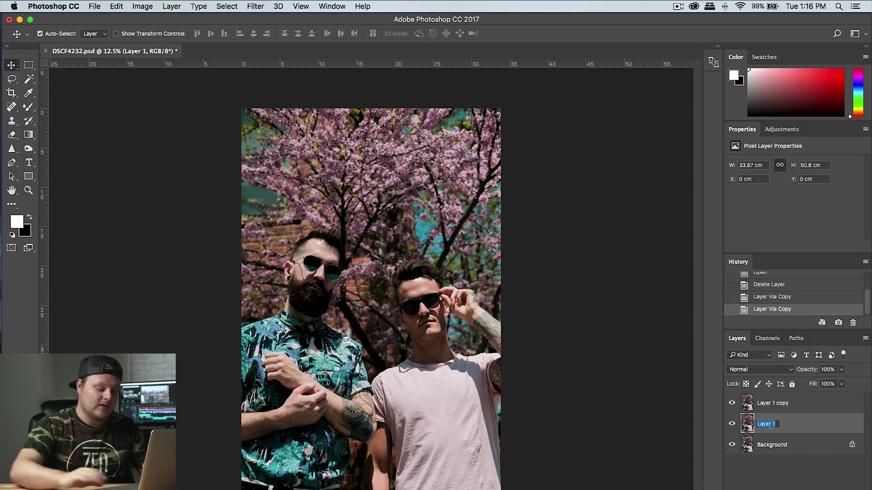
type("Low")
key("Return")
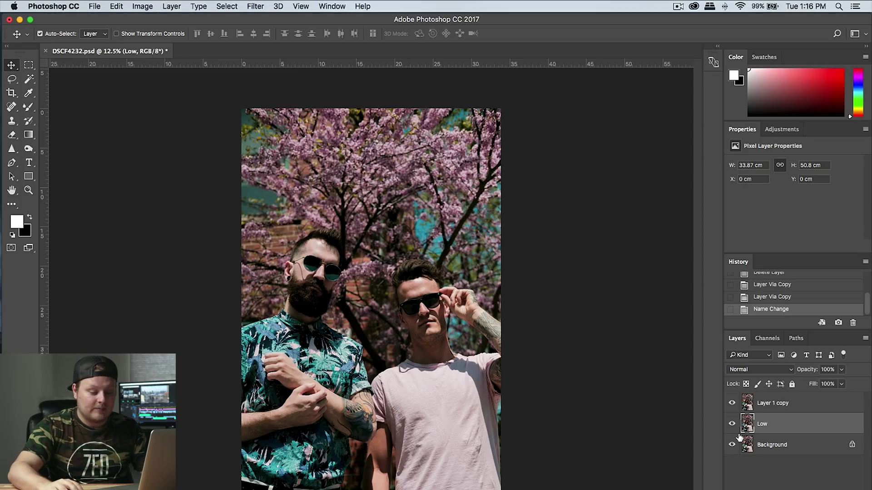
double_click(771, 403)
type("High")
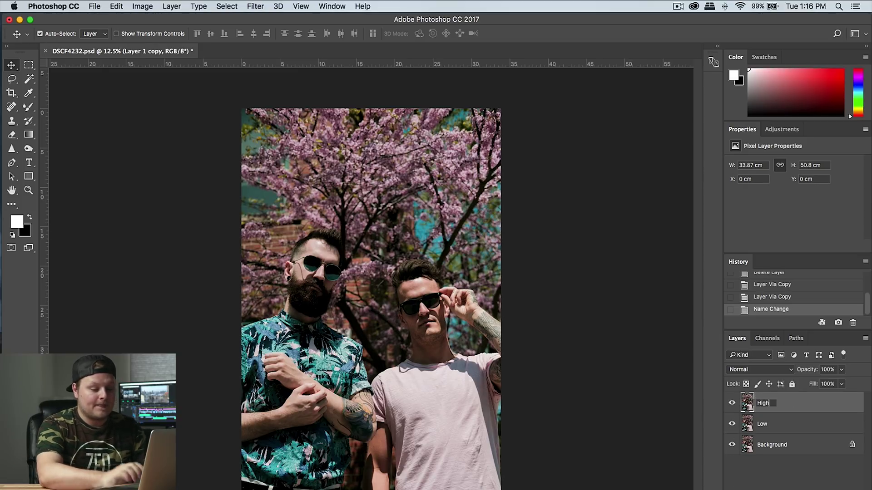
key("Return")
left_click(772, 424)
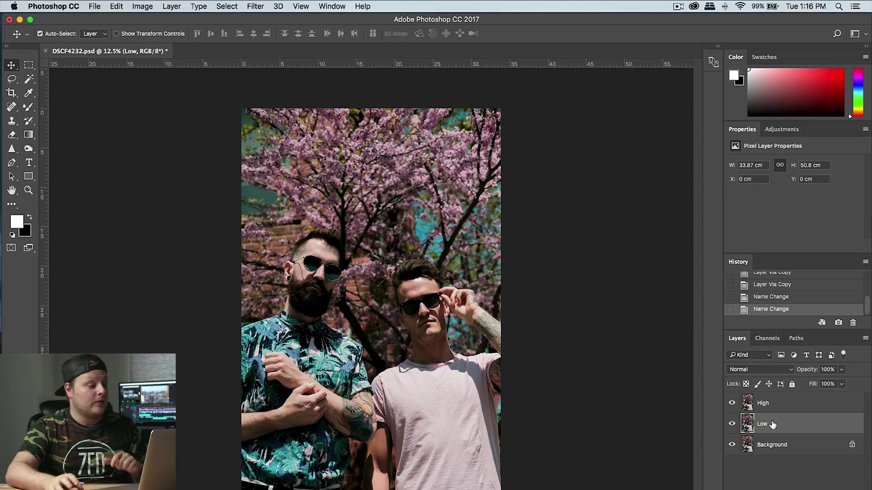
Apply a 5.2-pixel Gaussian Blur to the Low layer, checking the pink shirt in the preview
left_click(255, 8)
mouse_move(298, 133)
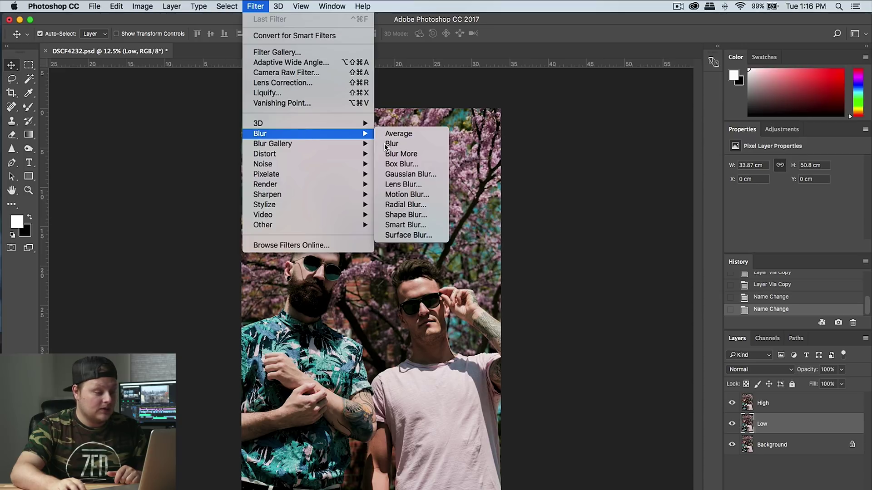
left_click(409, 174)
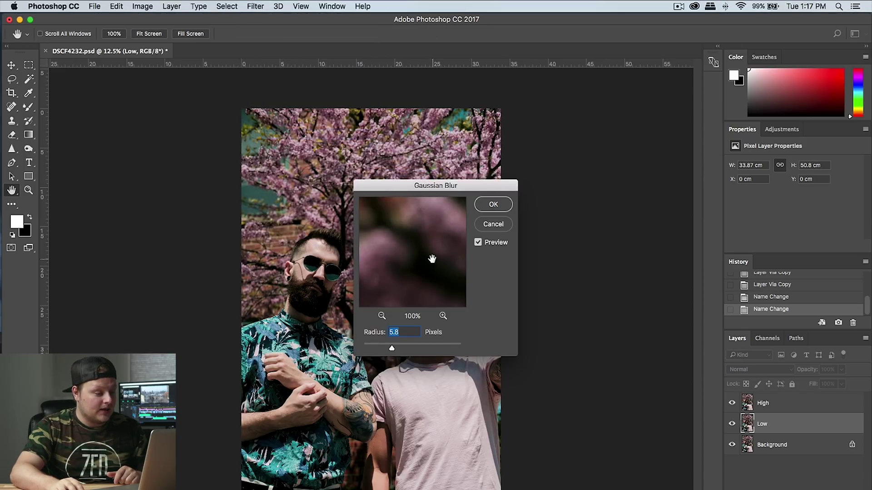
left_click_drag(432, 258, 452, 259)
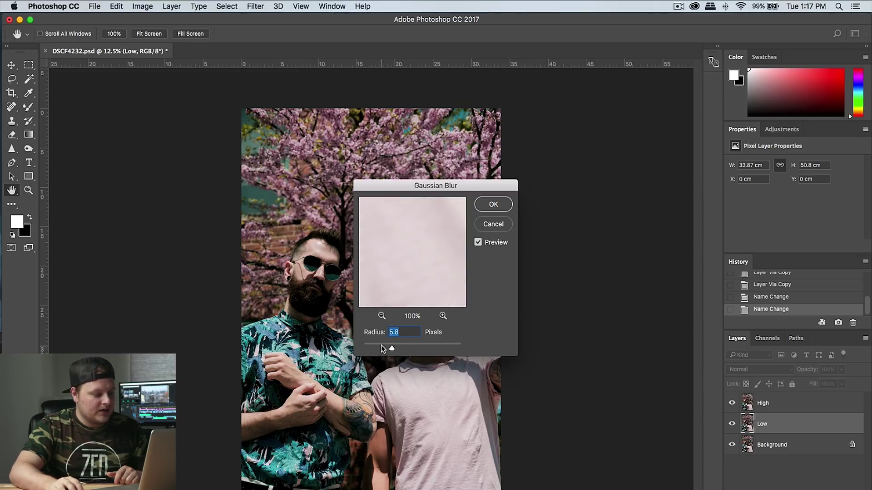
left_click_drag(380, 346, 357, 345)
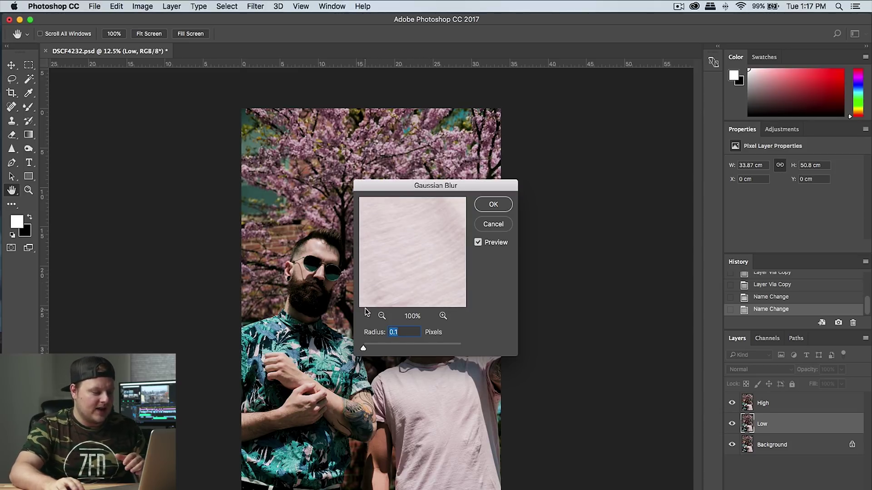
left_click(381, 316)
left_click(382, 316)
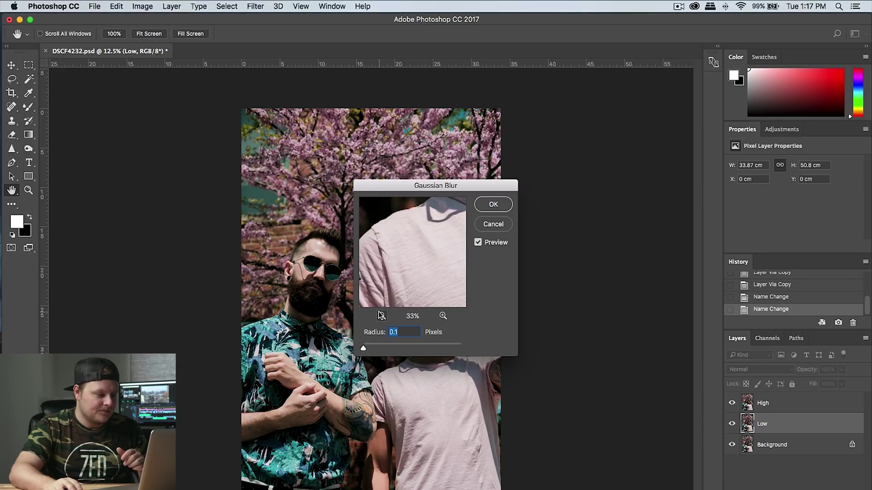
left_click_drag(393, 283, 391, 234)
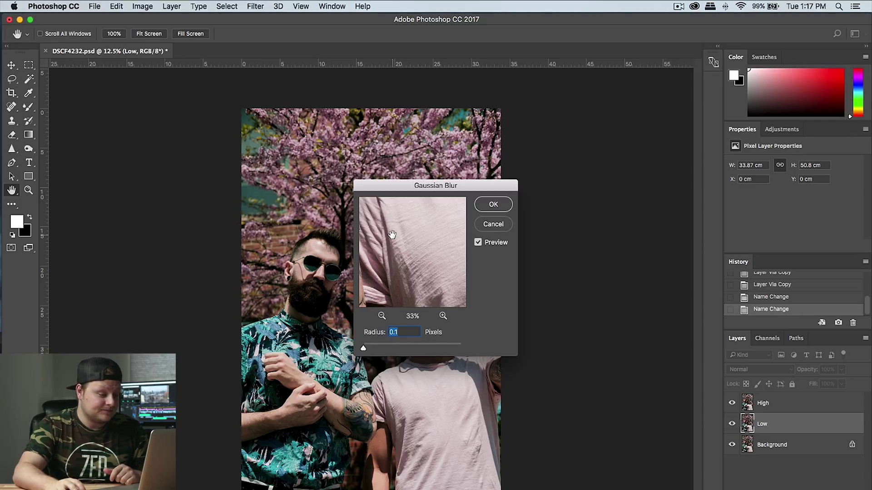
left_click_drag(363, 349, 383, 349)
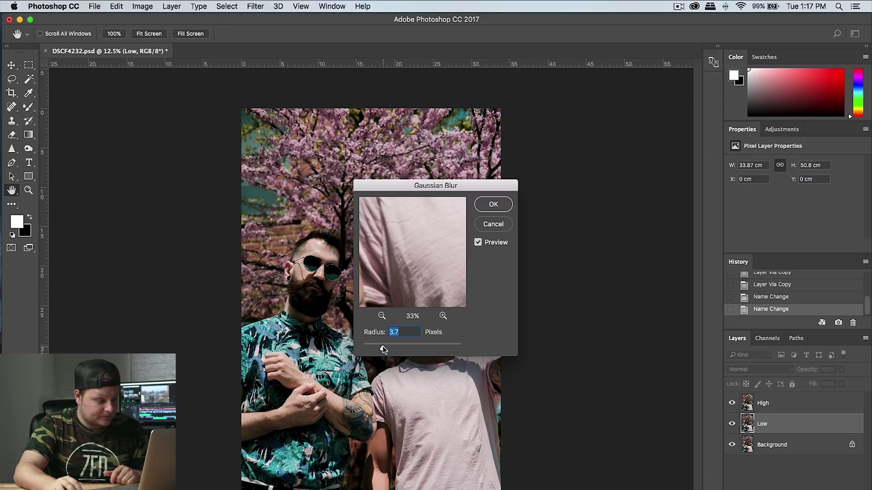
left_click_drag(389, 349, 391, 349)
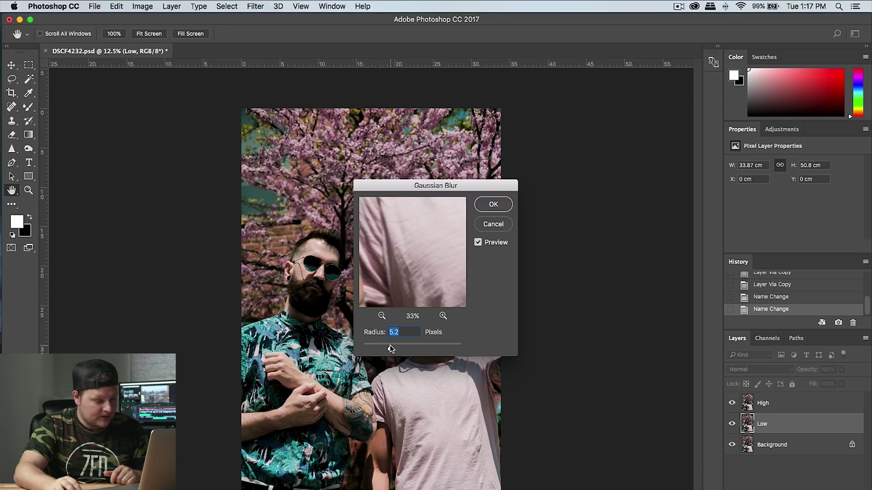
left_click_drag(405, 303, 395, 257)
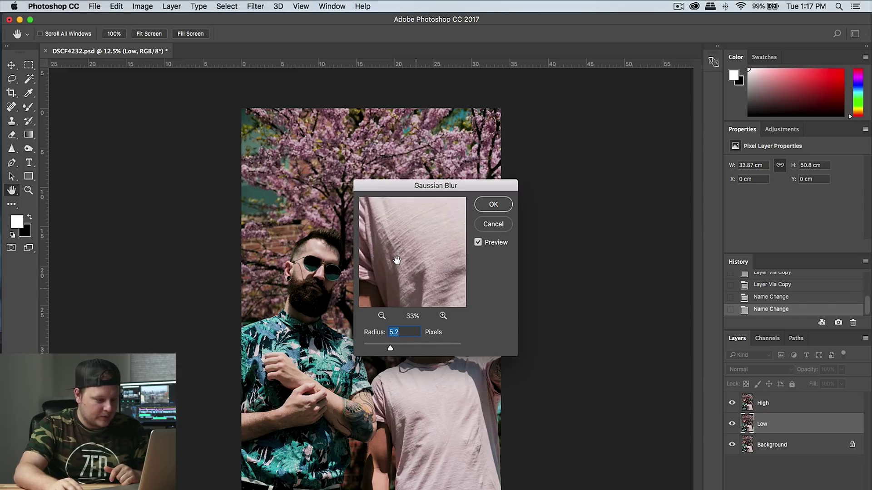
left_click(493, 204)
Run Apply Image on High with source Low, Subtract blending, scale 2, offset 128
key("v")
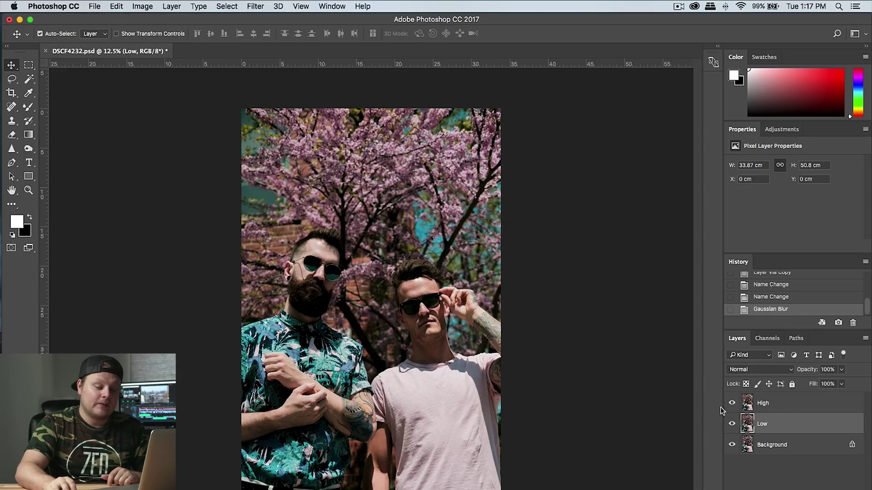
left_click(780, 410)
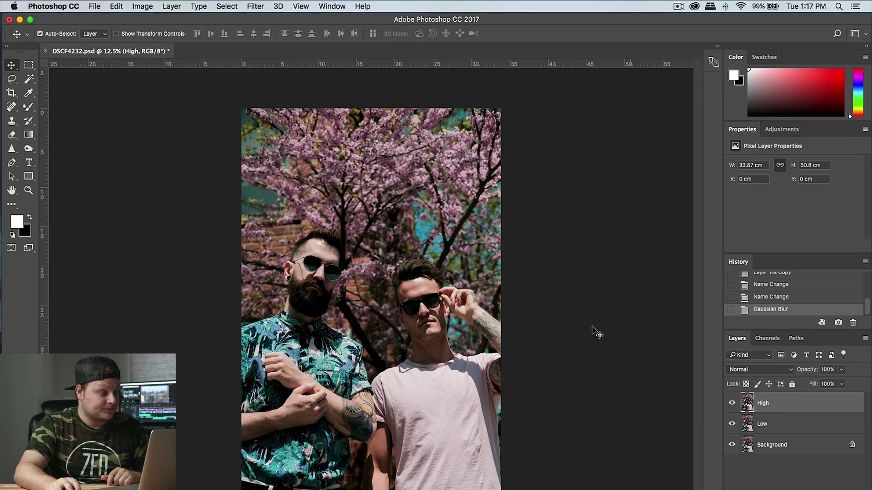
left_click(141, 9)
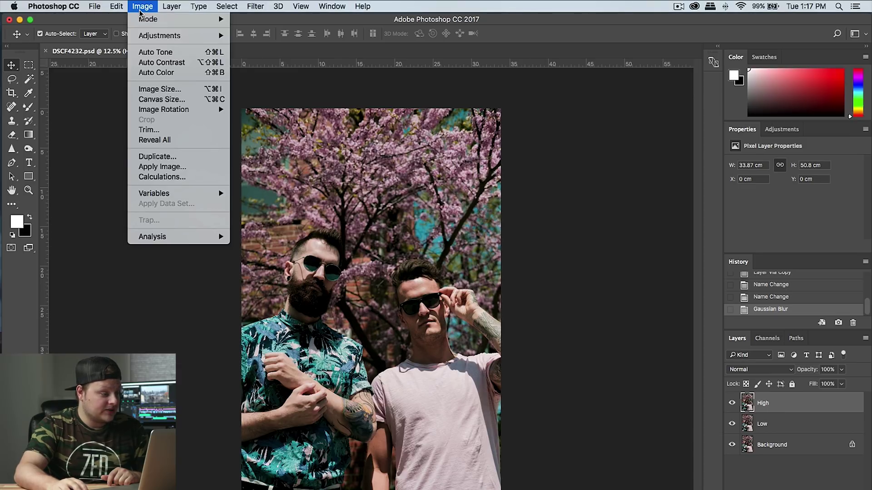
left_click(188, 167)
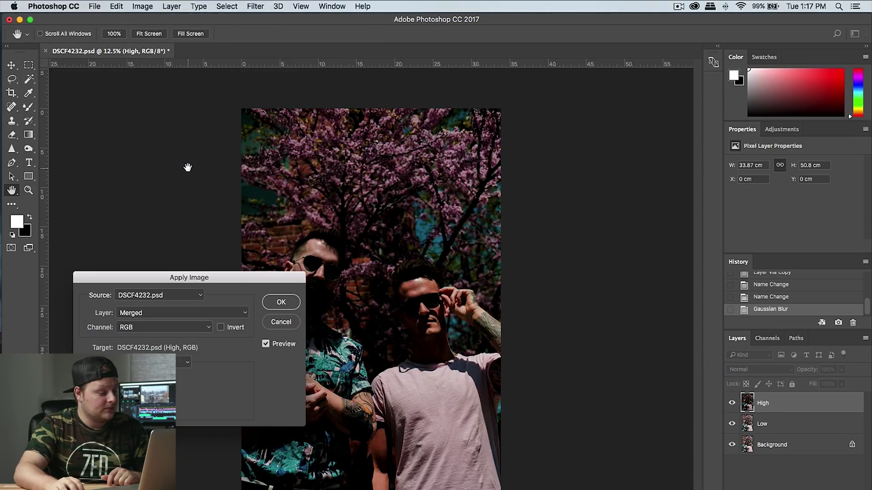
left_click_drag(191, 278, 394, 218)
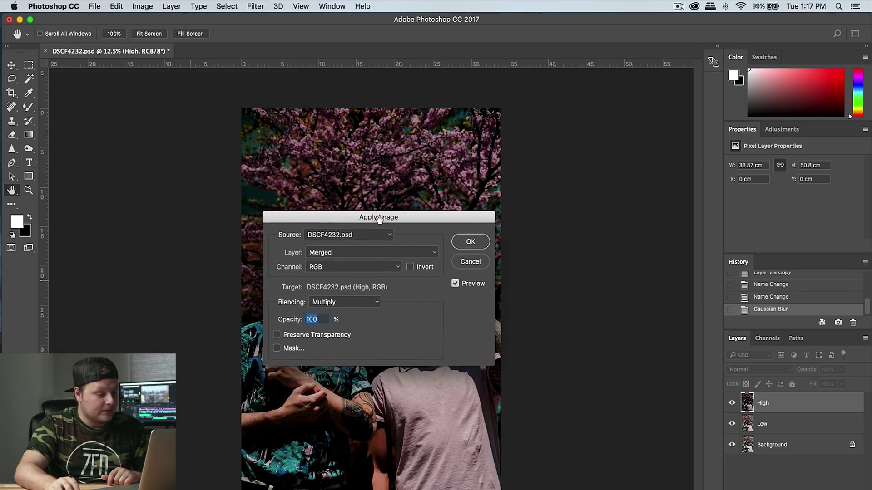
left_click(360, 252)
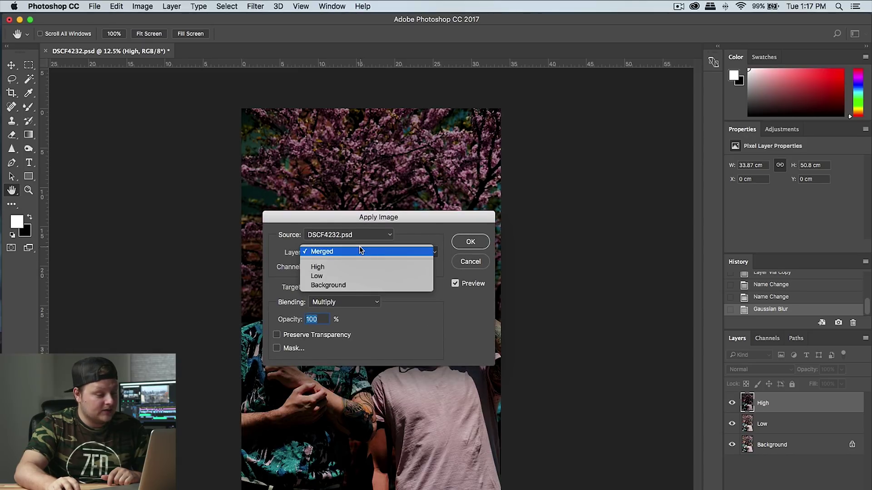
left_click(352, 274)
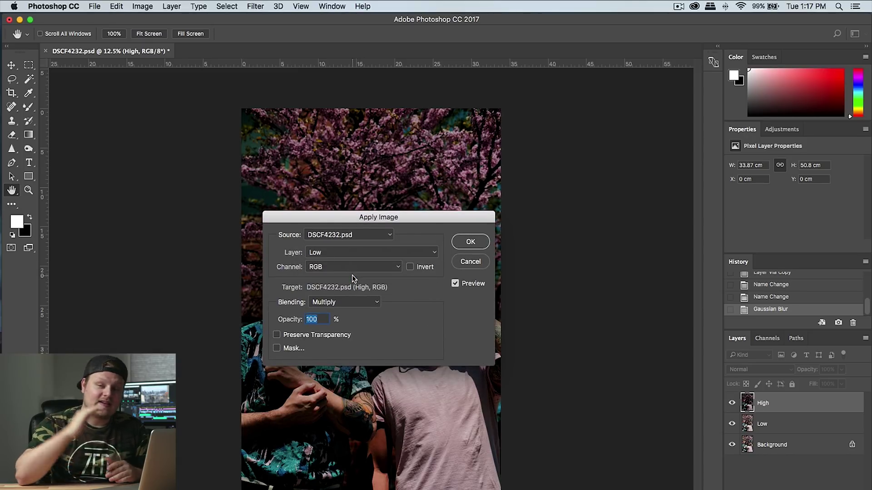
left_click(355, 303)
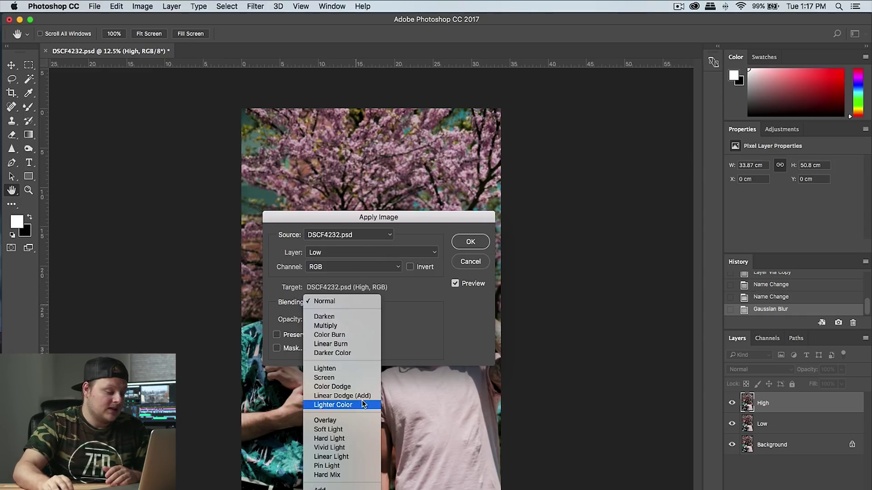
key("Down")
key("Return")
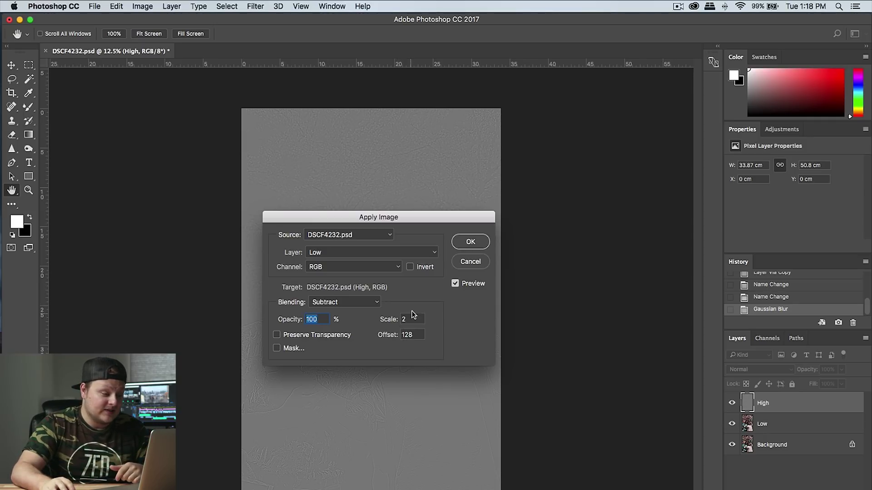
left_click(471, 241)
key("v")
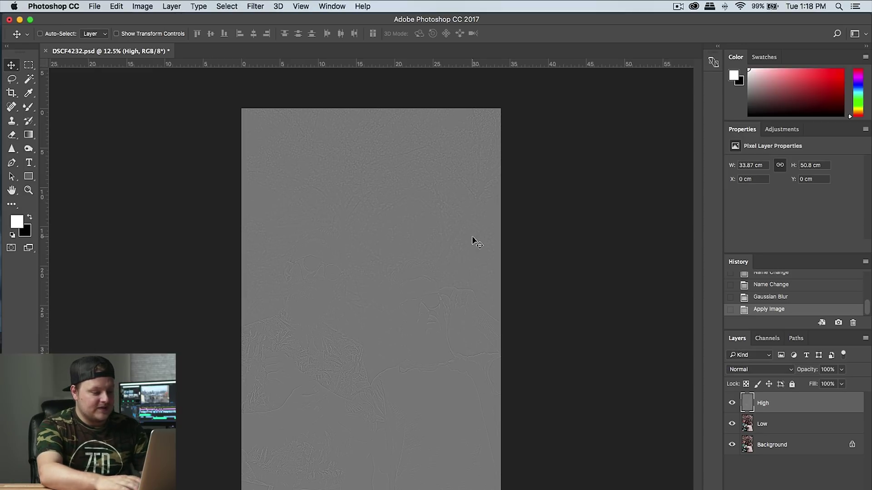
Inspect the High layer's detail up close and set its blend mode to Linear Light
key("super+equal")
key("super+equal")
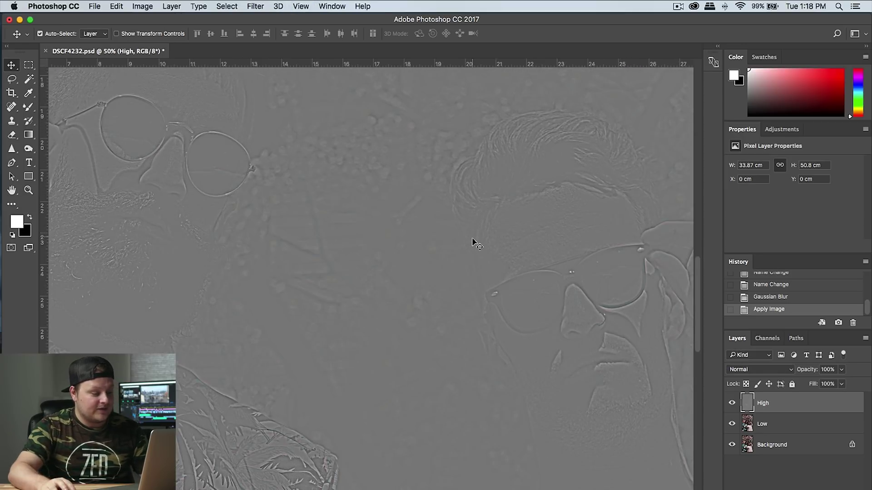
scroll(392, 270, "down", 1)
scroll(392, 271, "down", 10)
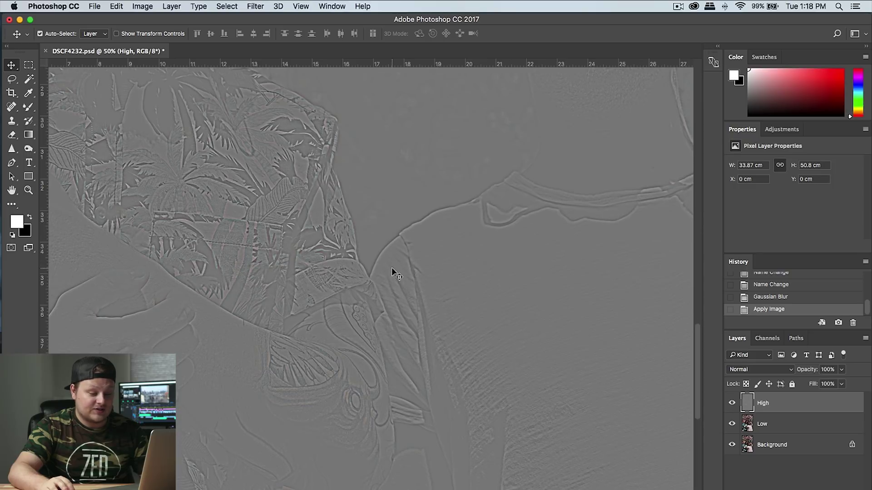
scroll(394, 271, "right", 1)
scroll(393, 269, "down", 8)
scroll(391, 269, "right", 5)
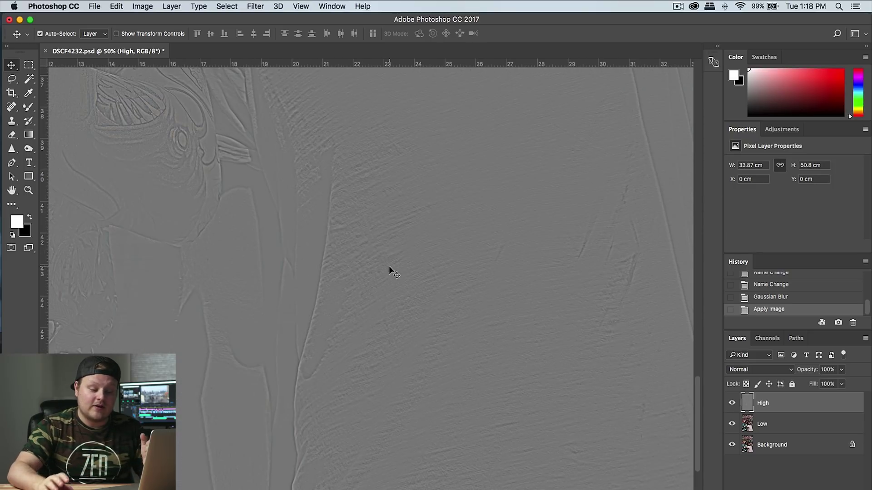
left_click(738, 370)
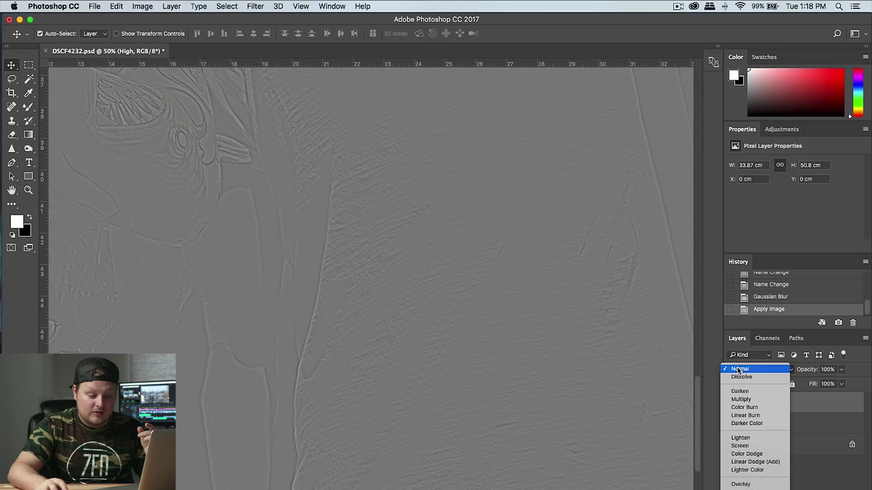
left_click(747, 473)
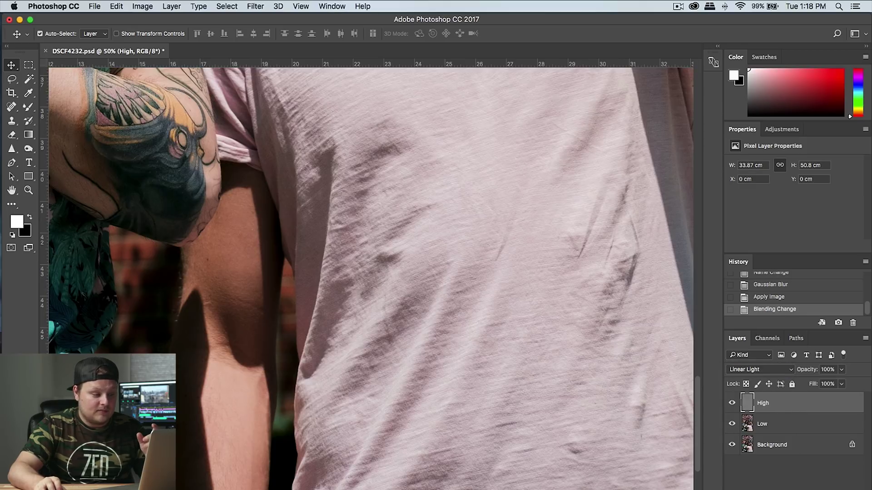
Fit the whole photo on screen and select the Low layer together with High
key("super+0")
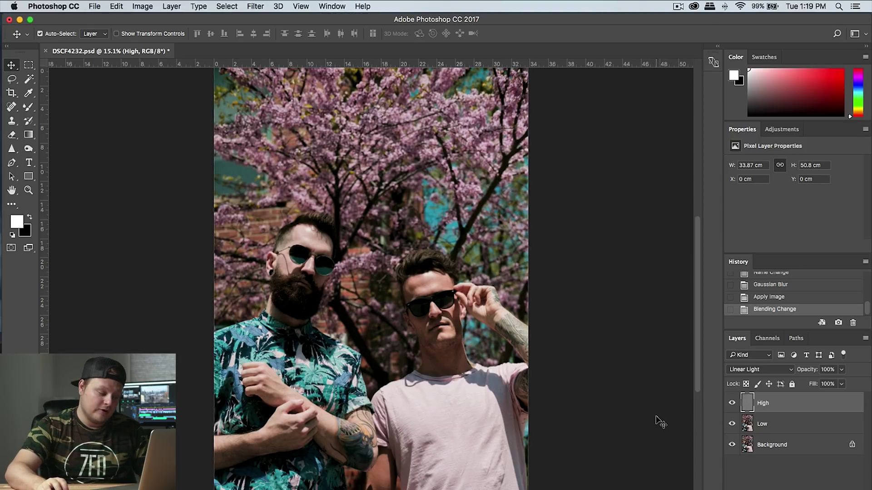
left_click(776, 423, "shift")
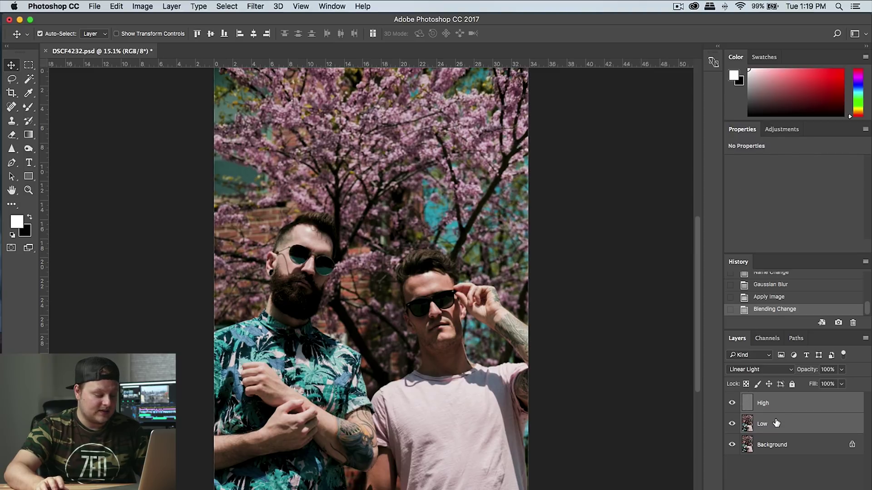
key("super")
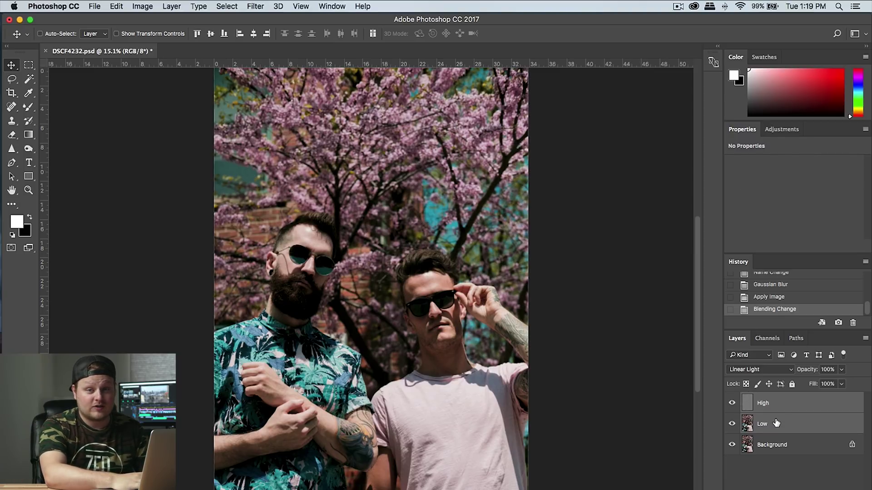
Group High and Low into Group 1 and expand the group in the Layers panel
key("super+g")
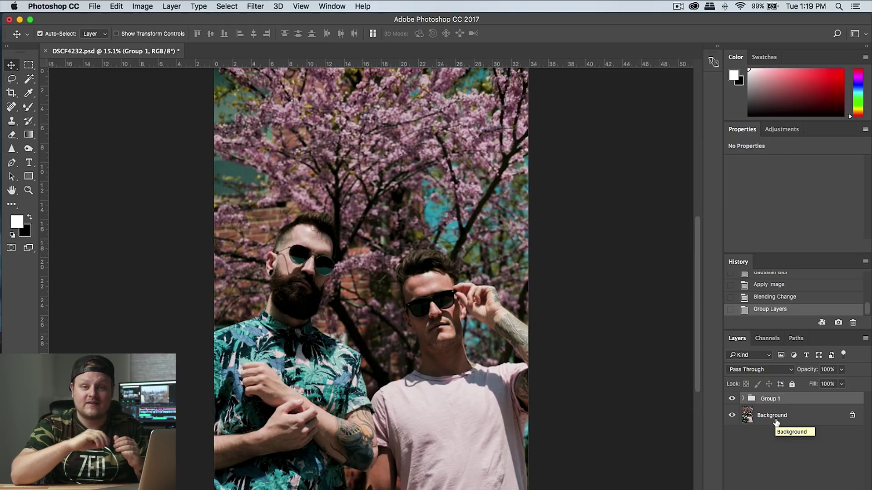
left_click(743, 398)
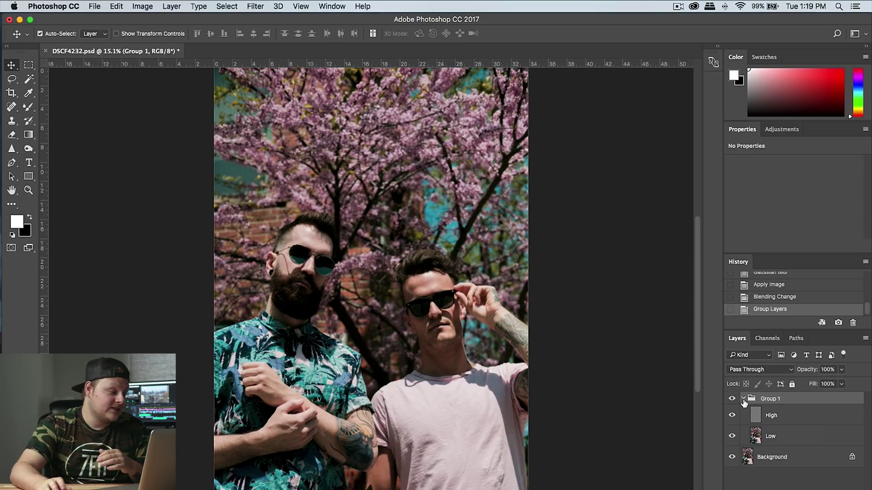
Set the Mixer Brush with load-after-stroke off and Wet at 10%, targeting the Low layer
left_click(27, 108)
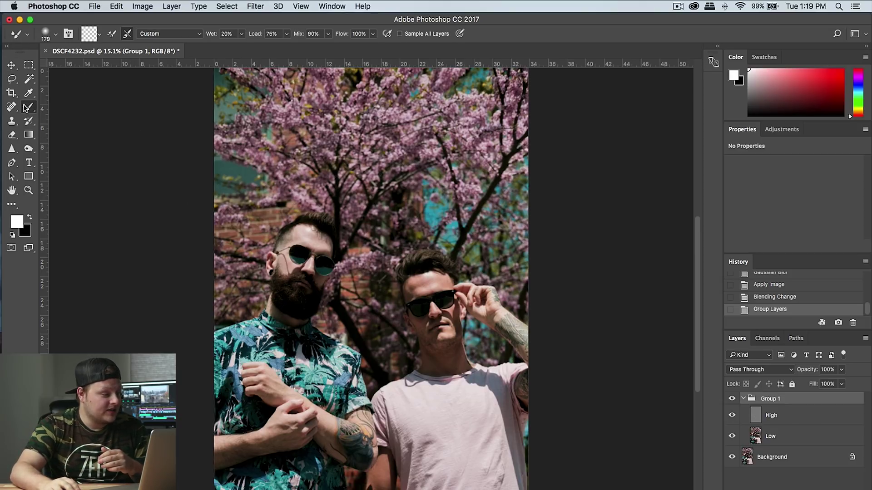
left_click(27, 108)
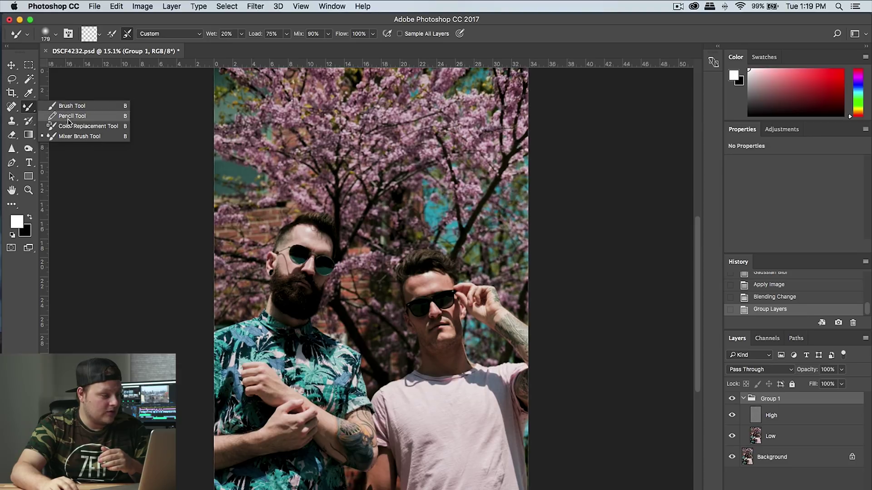
left_click(80, 137)
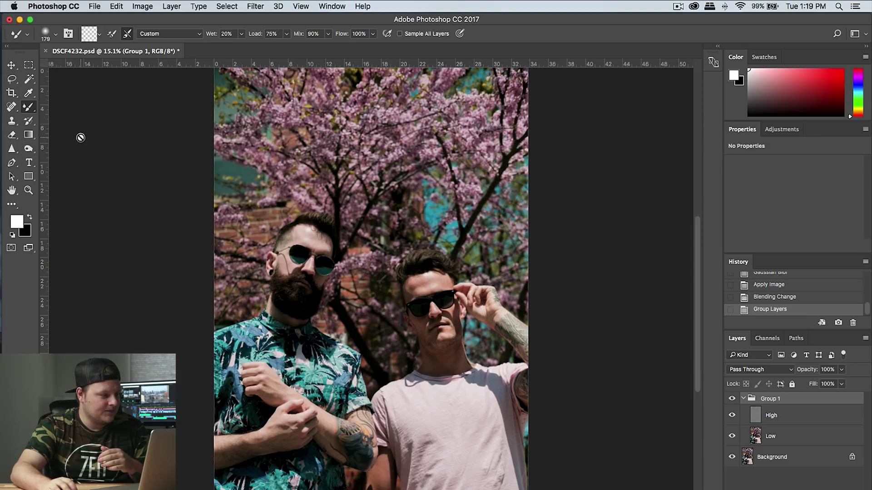
left_click(112, 35)
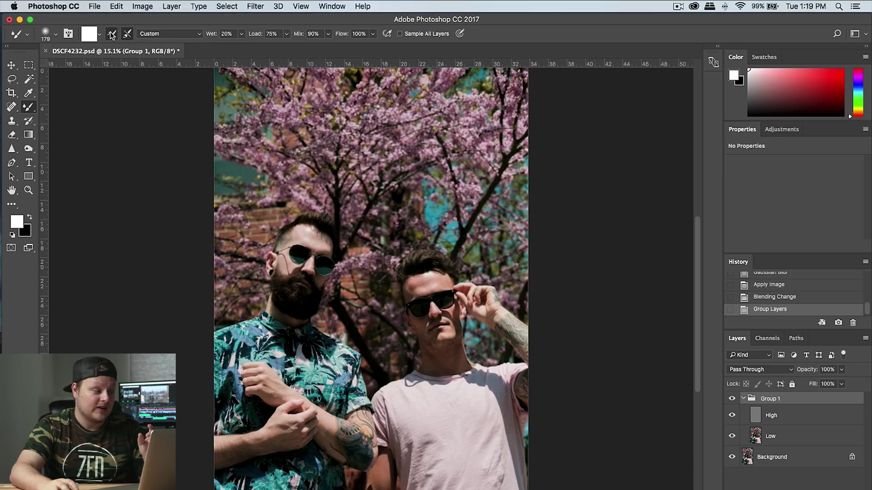
left_click(111, 35)
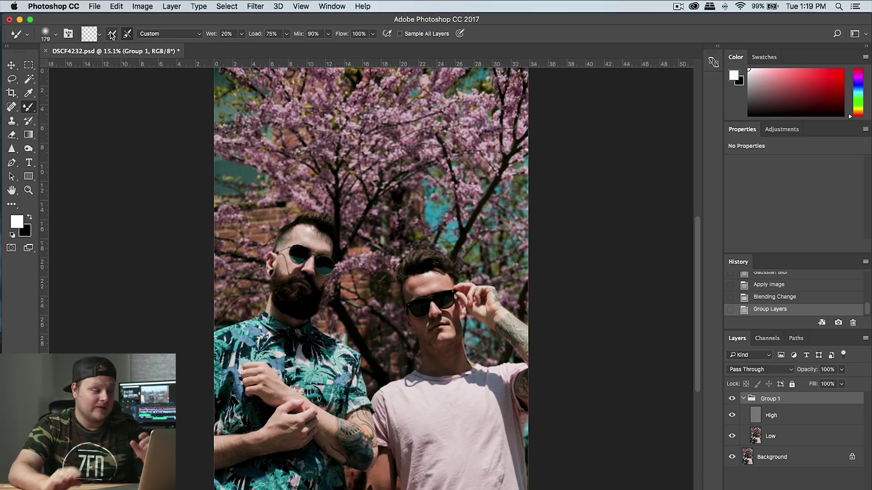
left_click(241, 36)
left_click_drag(241, 46, 238, 47)
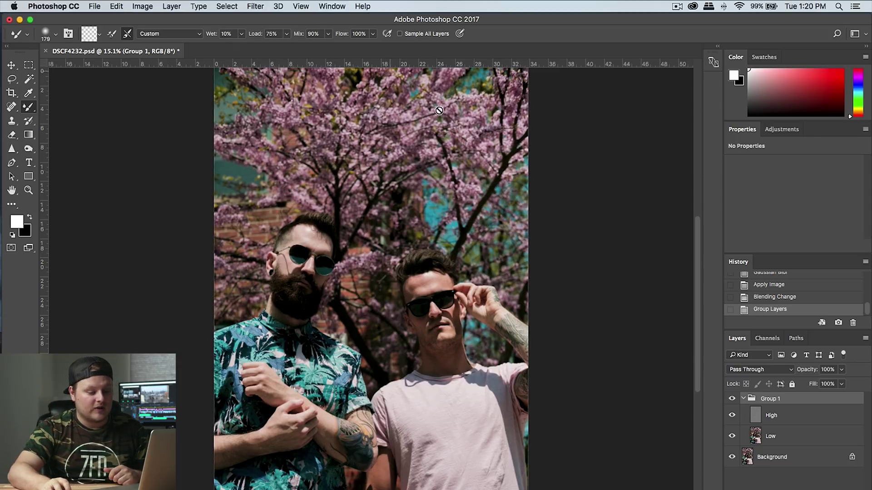
left_click(782, 442)
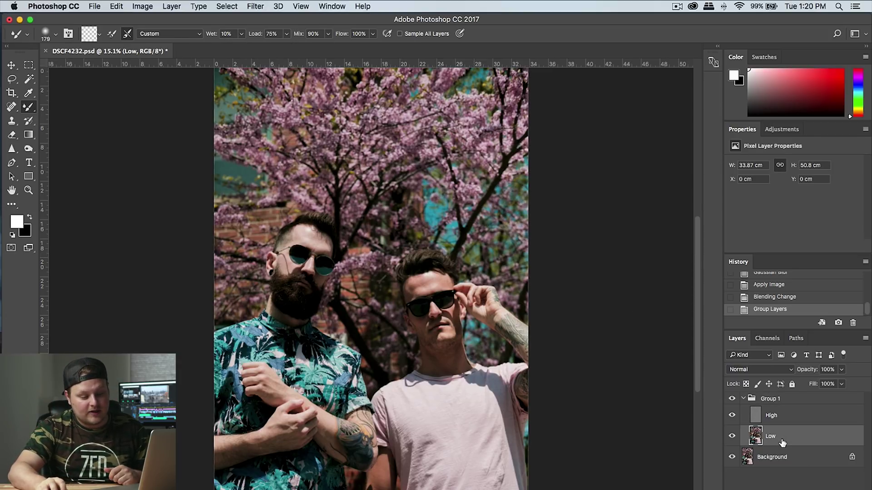
Hide the High layer, zoom onto the pink shirt, and shrink the brush to 143 px
left_click(731, 416)
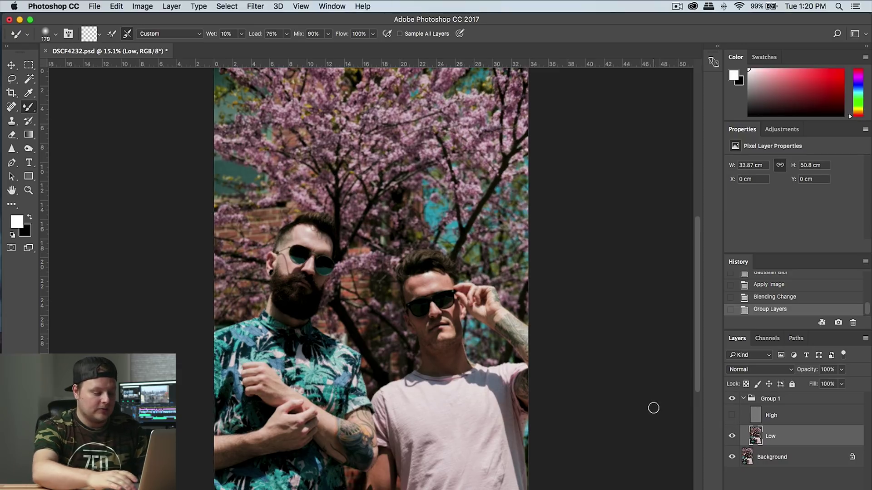
key("super+equal")
key("super+equal")
key("super+equal")
key("super+equal")
key("super+equal")
scroll(654, 410, "down", 10)
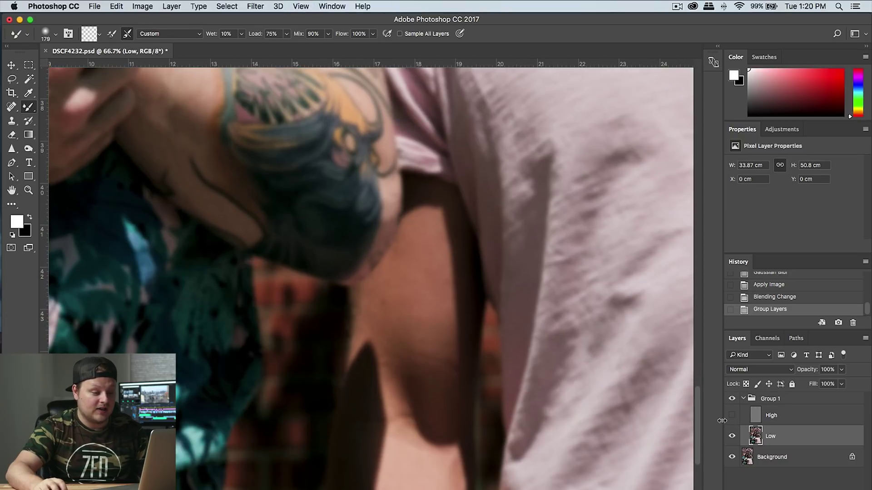
scroll(370, 272, "right", 10)
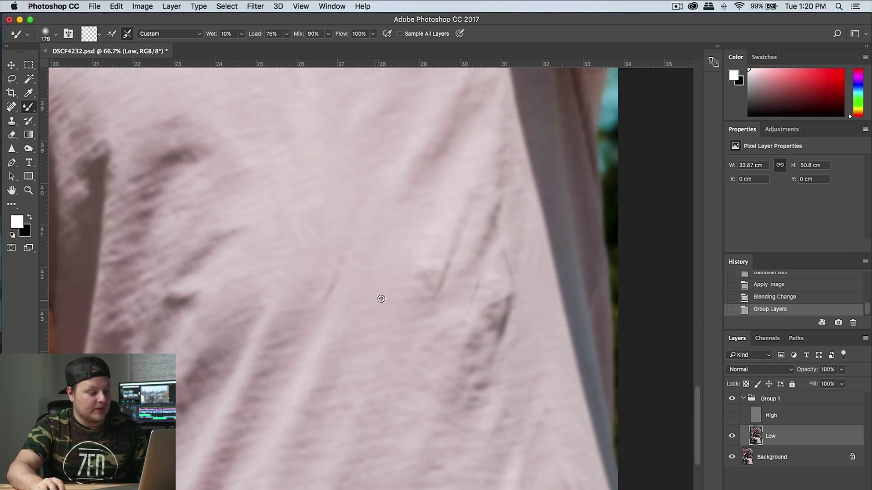
left_click_drag(381, 295, 369, 305)
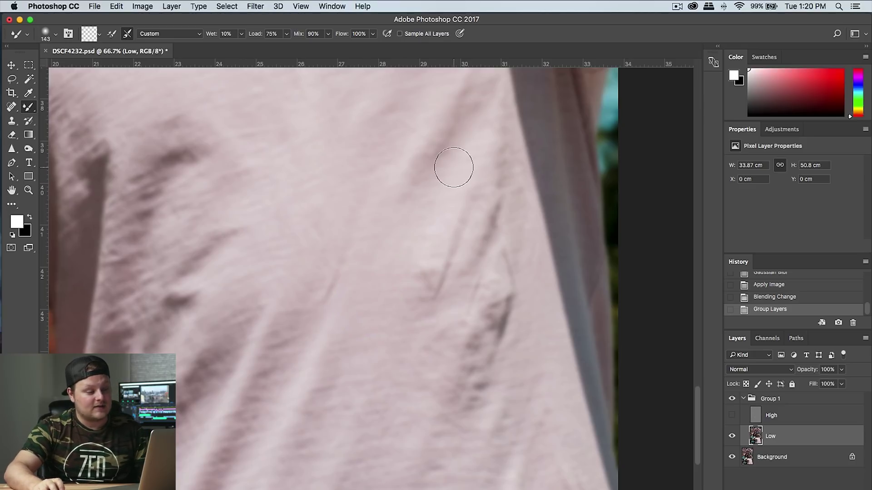
Paint away the shirt's wrinkle shading on Low with mixer-brush strokes, raising Wet to 23%
scroll(454, 167, "up", 10)
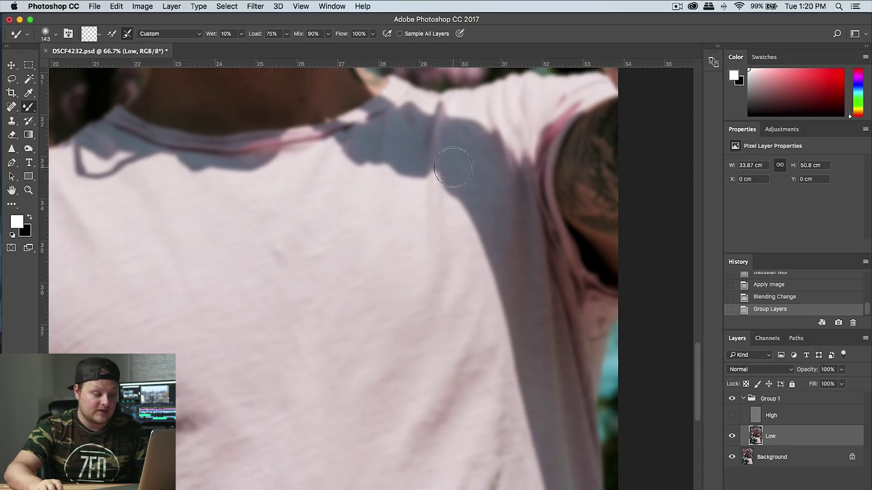
mouse_move(408, 252)
left_mouse_down()
mouse_move(410, 373)
mouse_move(340, 432)
mouse_move(358, 410)
left_mouse_up()
mouse_move(361, 409)
left_mouse_down()
mouse_move(432, 325)
mouse_move(429, 336)
mouse_move(327, 369)
mouse_move(384, 298)
mouse_move(296, 390)
mouse_move(392, 277)
left_mouse_up()
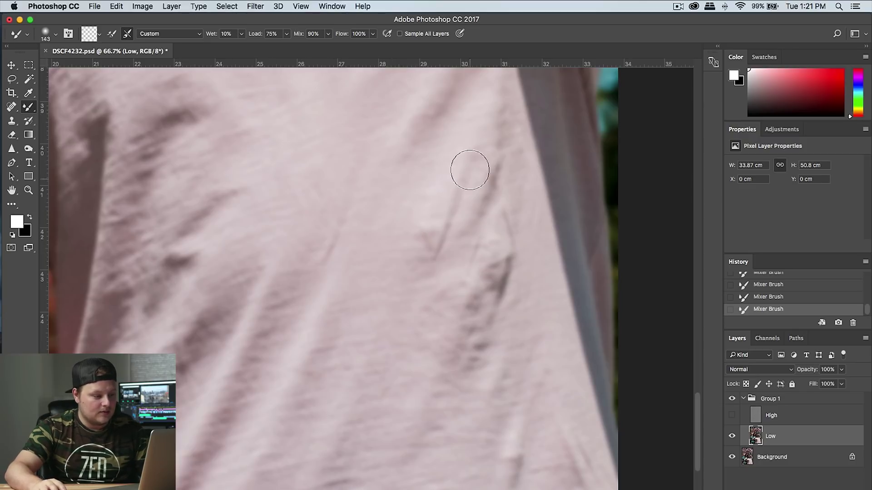
scroll(467, 170, "down", 6)
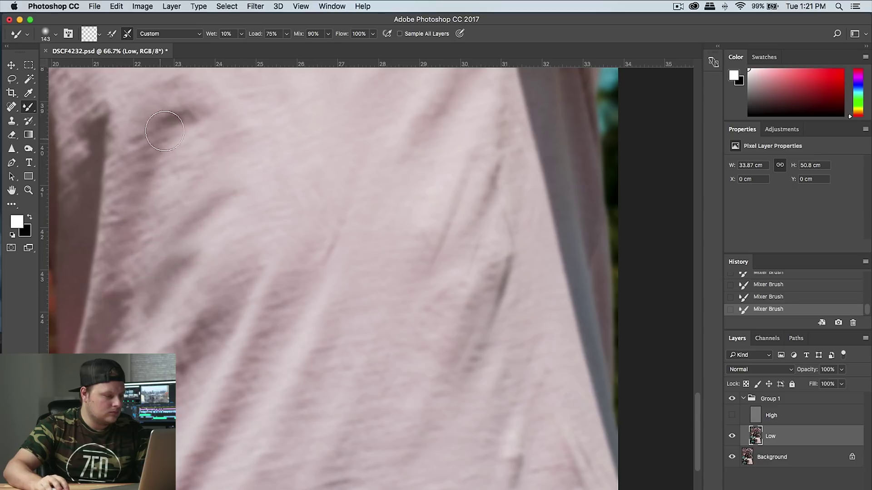
scroll(273, 190, "down", 3)
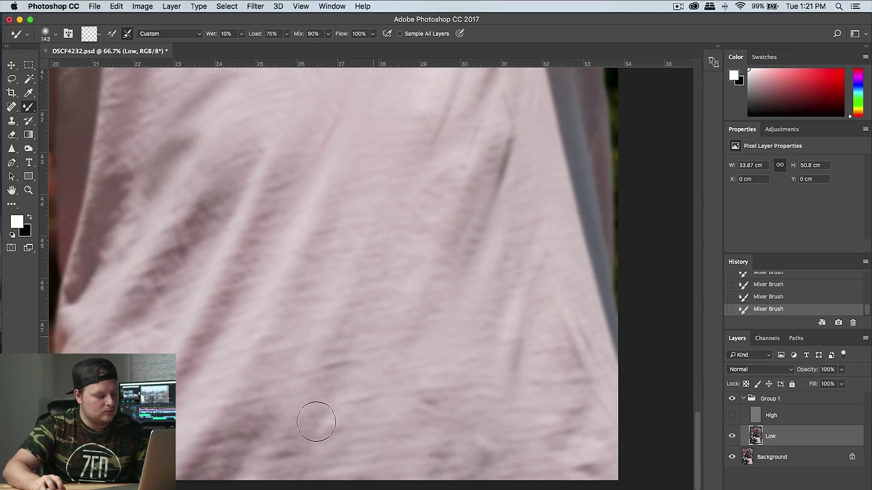
left_click(242, 34)
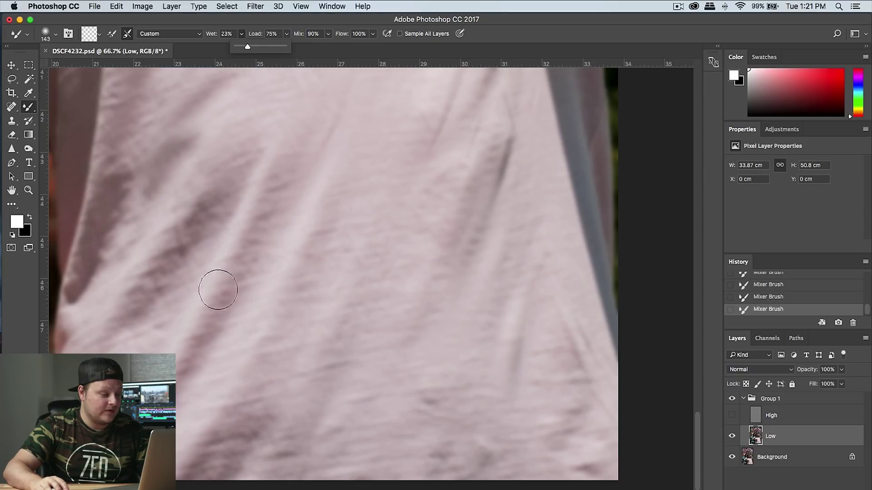
left_click(219, 232)
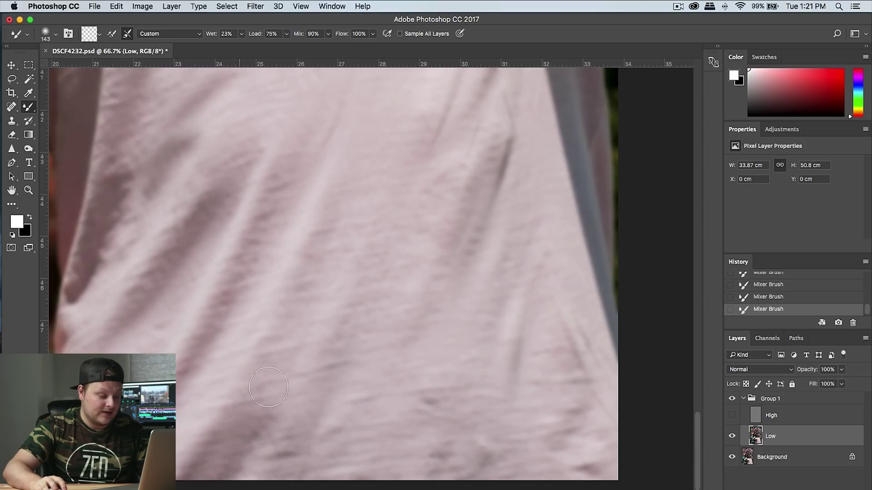
scroll(363, 482, "up", 10)
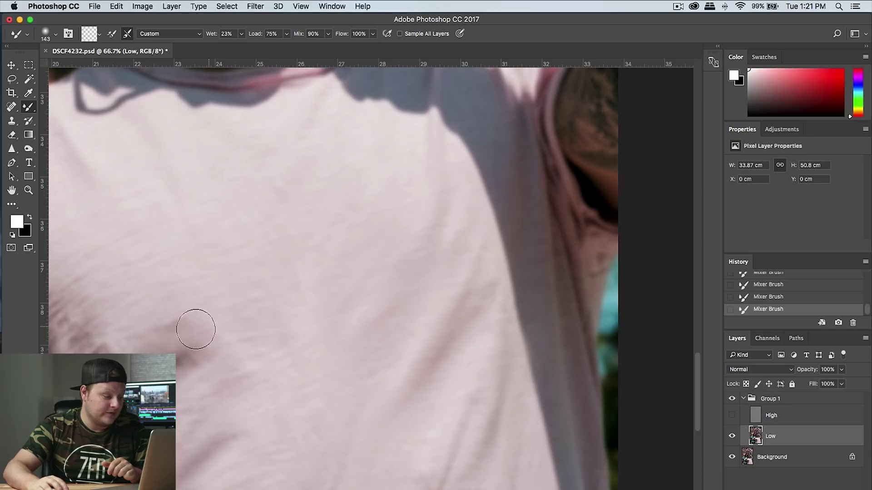
left_click(732, 416)
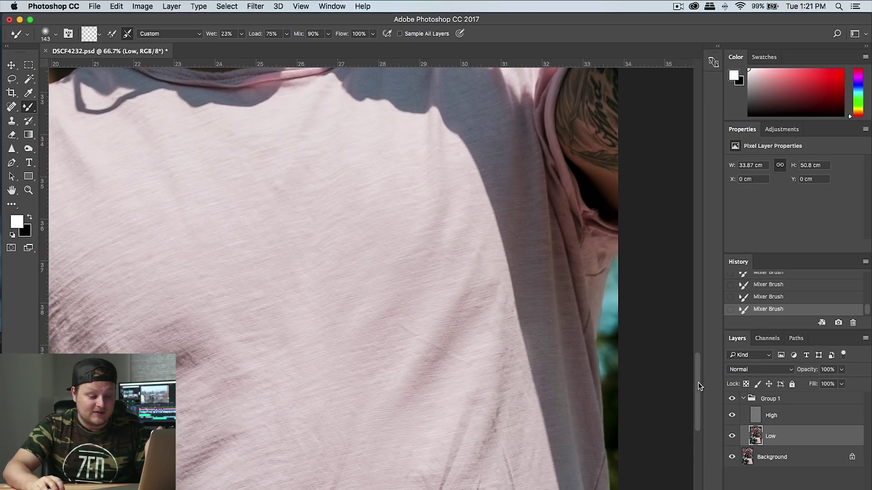
left_click_drag(699, 385, 697, 403)
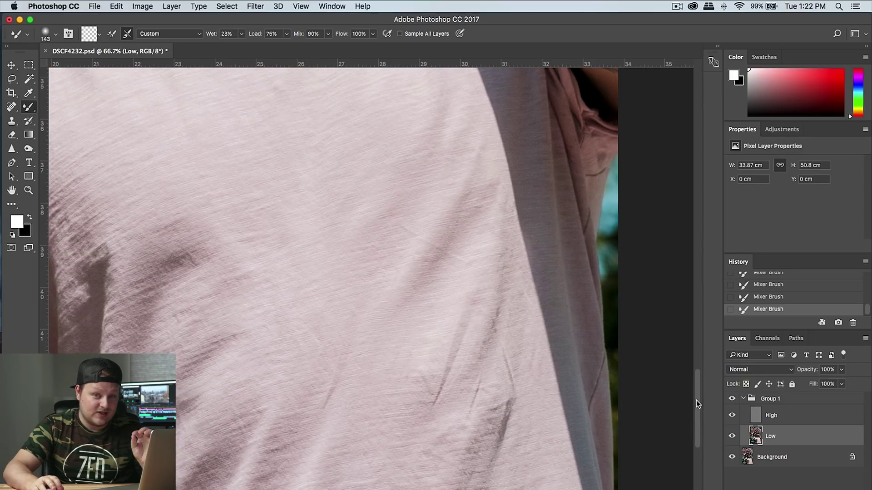
left_click(732, 399)
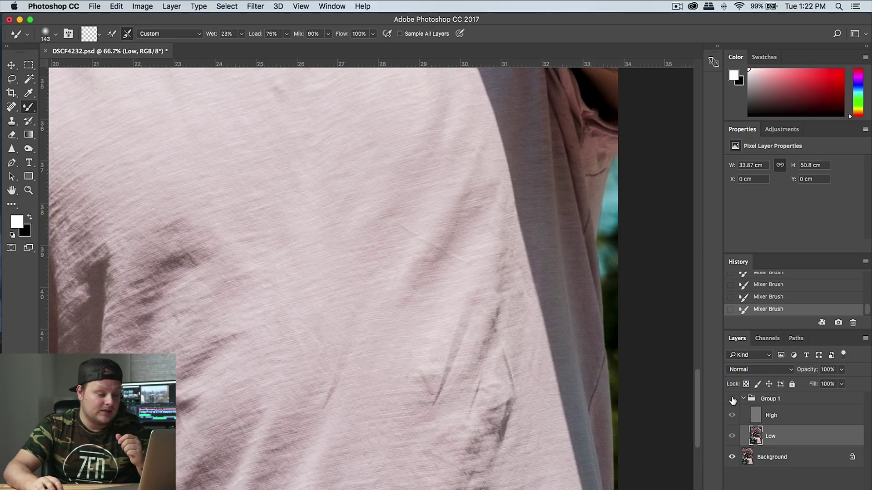
left_click(732, 399)
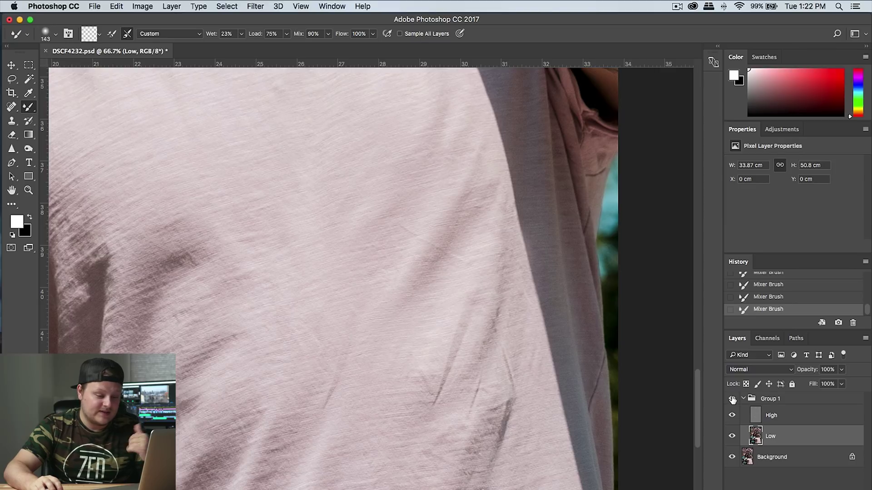
left_click(731, 417)
scroll(539, 410, "down", 7)
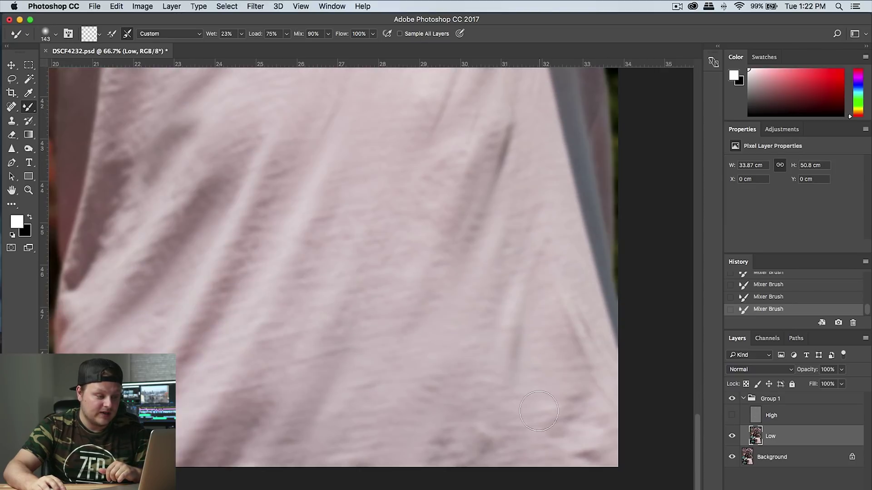
Scroll around the pink shirt to inspect the smoothing on the Low layer
scroll(513, 404, "up", 3)
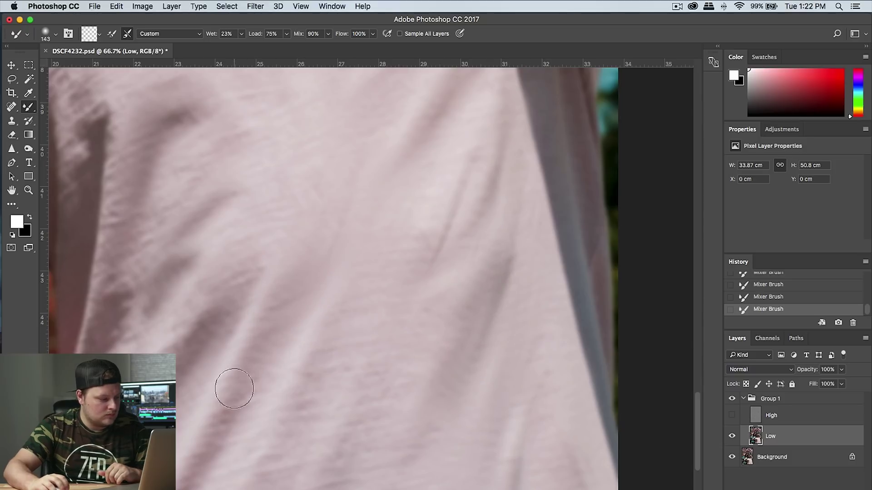
scroll(391, 295, "up", 3)
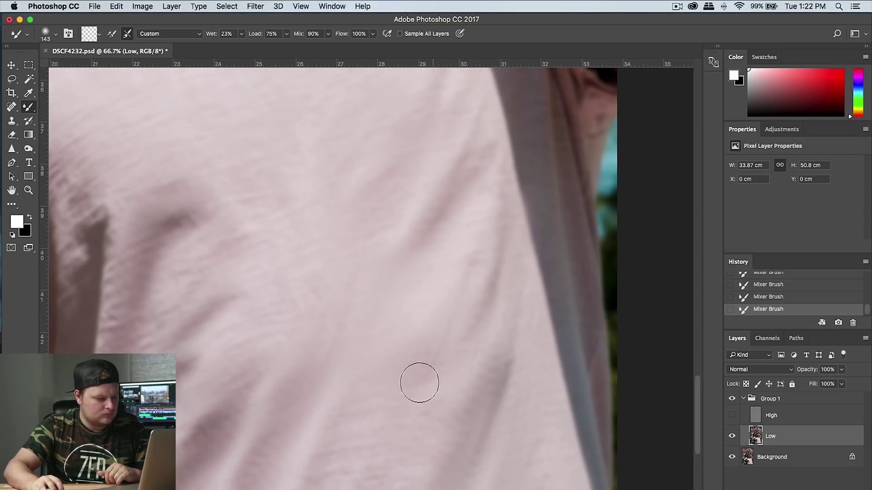
scroll(432, 336, "up", 3)
scroll(439, 298, "down", 10)
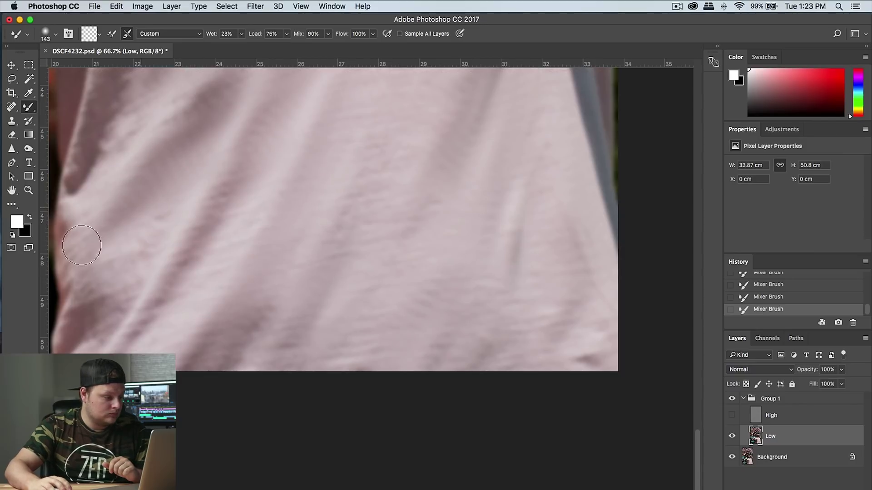
scroll(143, 241, "up", 3)
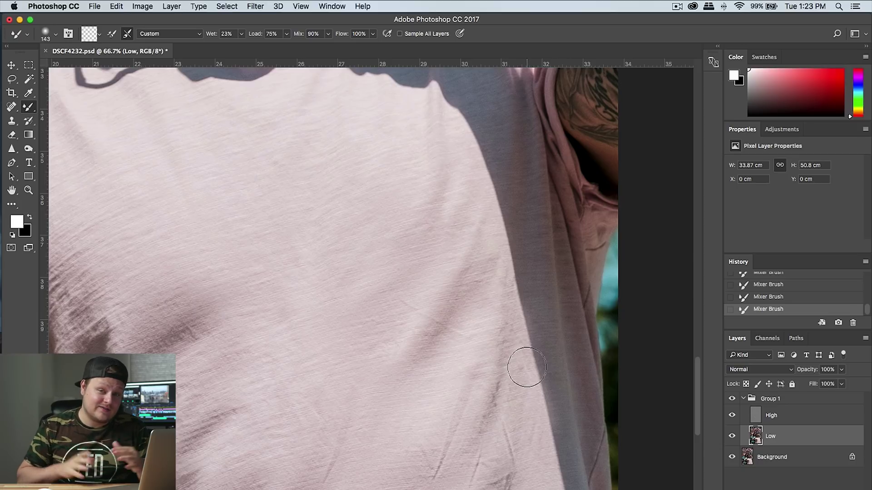
scroll(515, 321, "down", 6)
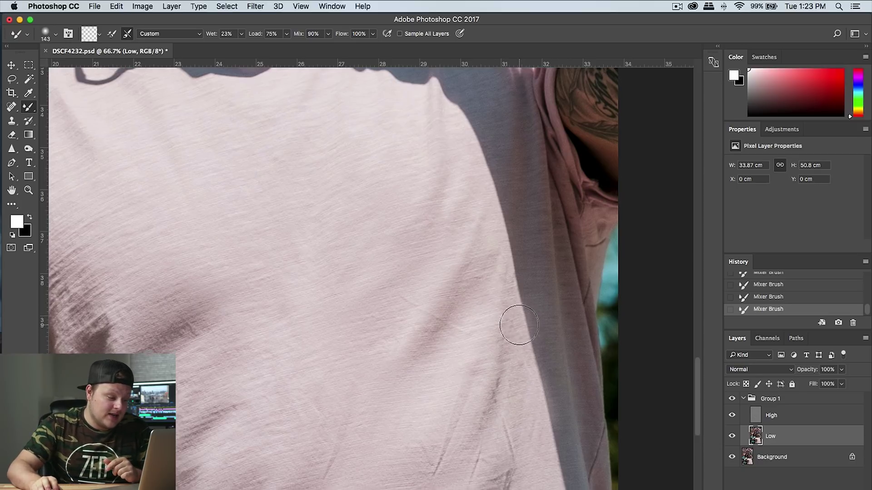
scroll(519, 325, "down", 1)
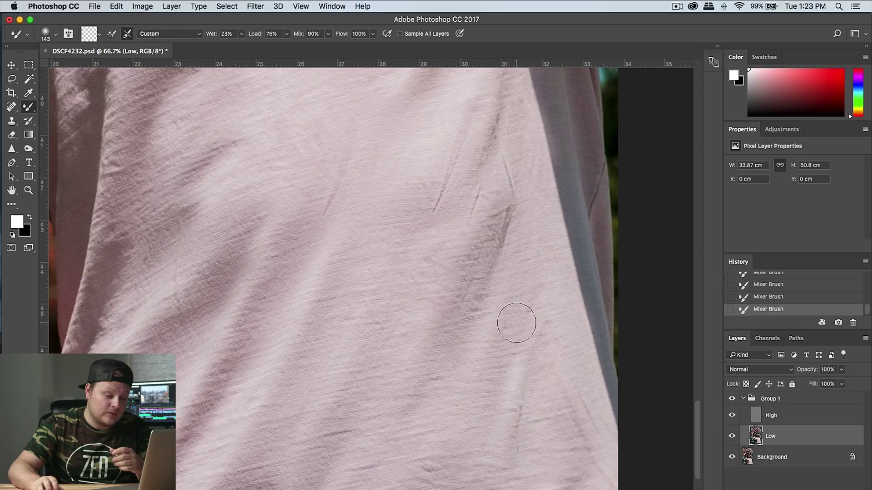
Hide the Low layer and zoom to 200% on the wrinkle lines in the grey texture
left_click(731, 438)
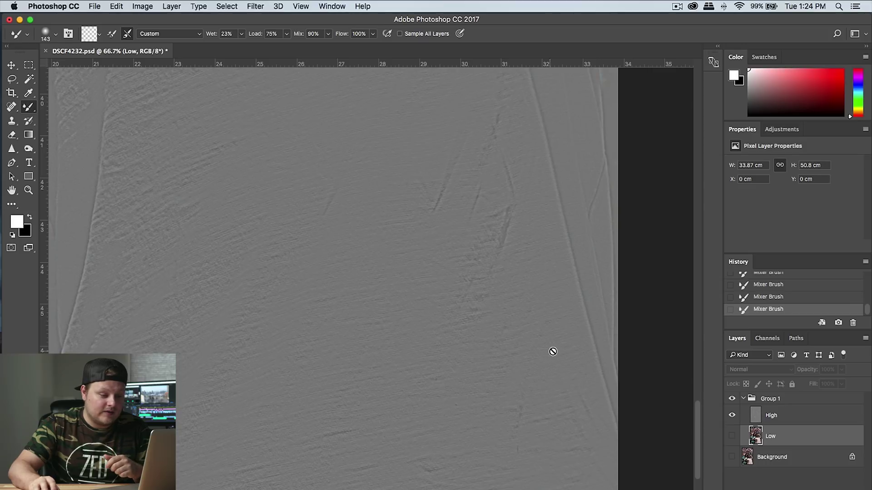
left_click_drag(697, 422, 704, 403)
key("super+equal")
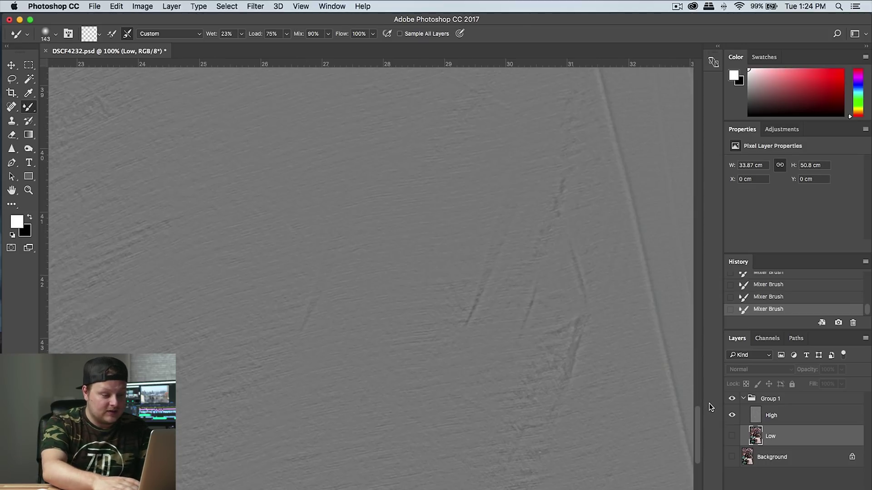
key("super+equal")
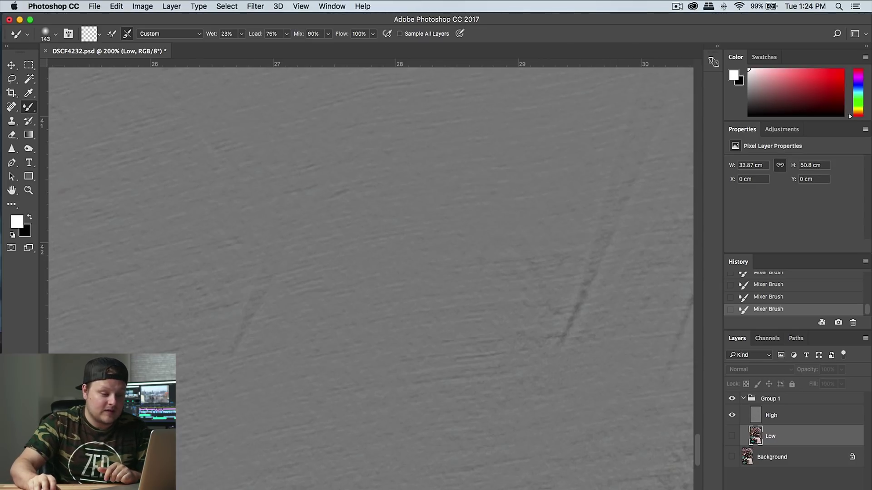
scroll(696, 457, "right", 5)
scroll(697, 457, "up", 3)
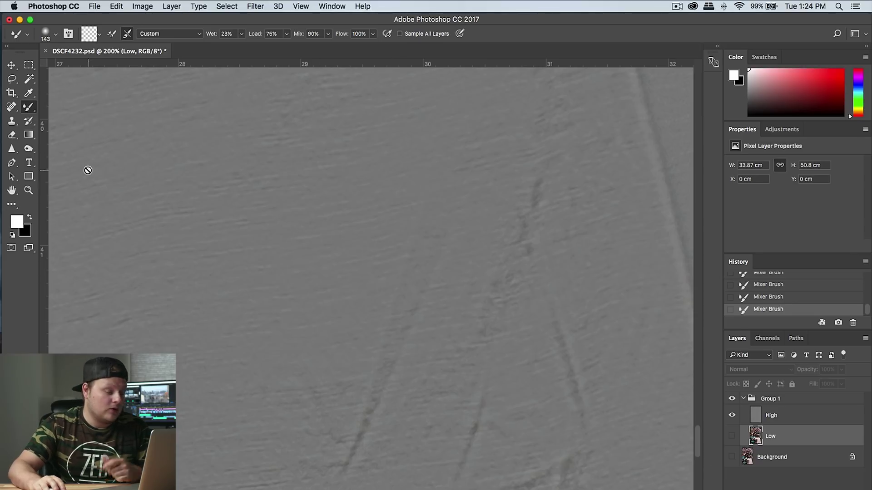
left_click(12, 121)
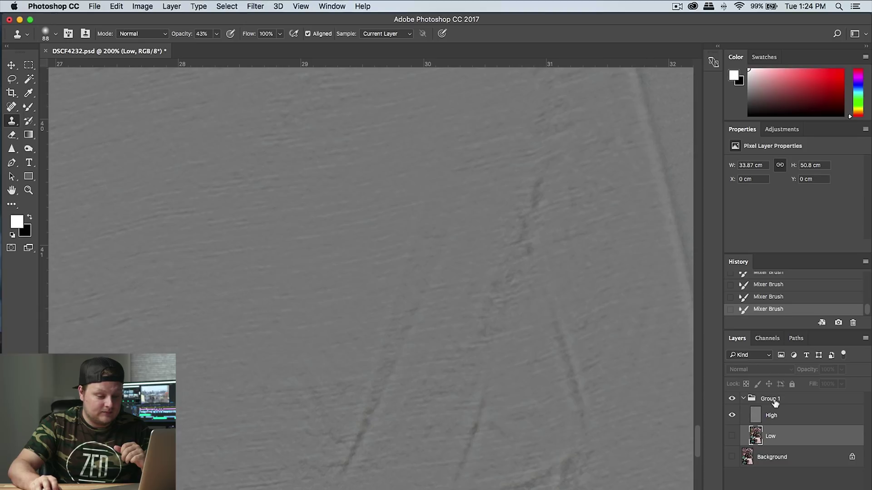
On the High layer, clone clean texture over the dark wrinkle lines at 43% opacity
left_click(775, 415)
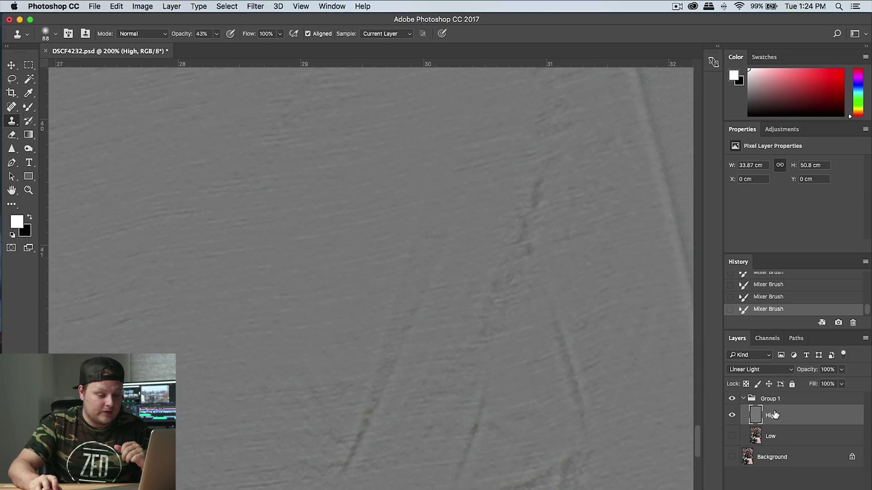
left_click(351, 272, "alt")
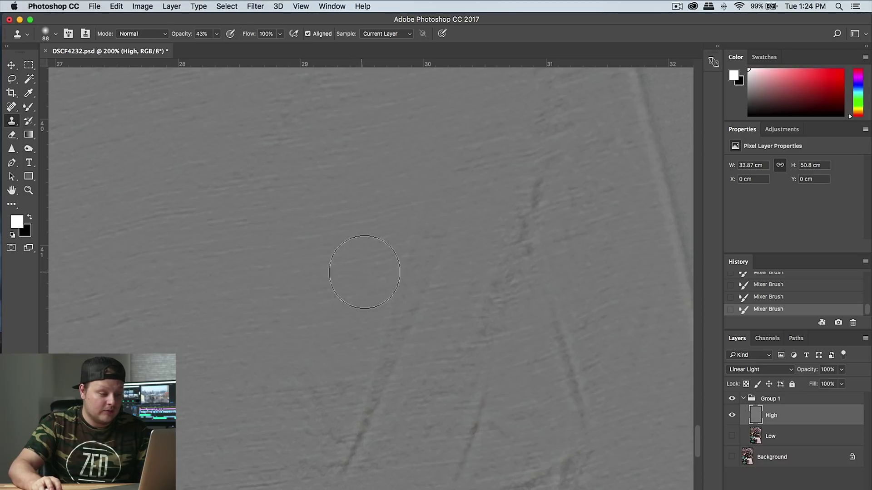
left_click(396, 273)
left_click(418, 242)
mouse_move(412, 299)
left_mouse_down()
mouse_move(380, 319)
mouse_move(381, 348)
mouse_move(357, 387)
left_mouse_up()
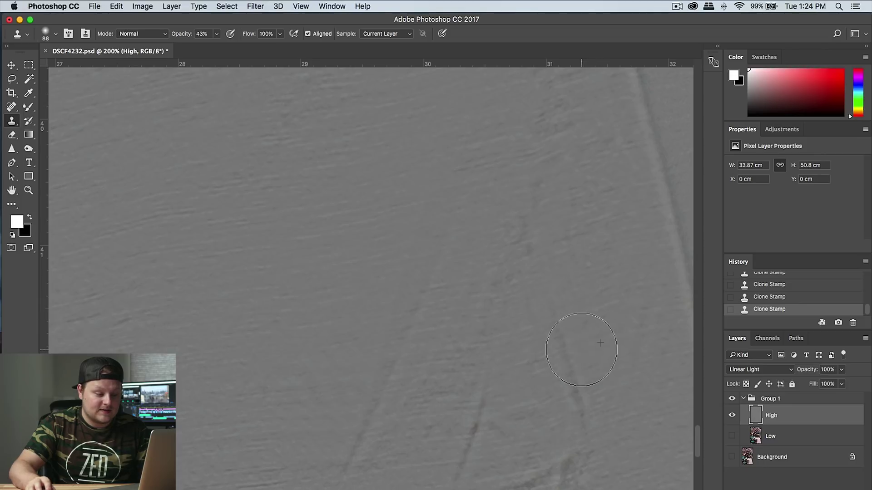
scroll(700, 439, "left", 1)
scroll(700, 440, "up", 5)
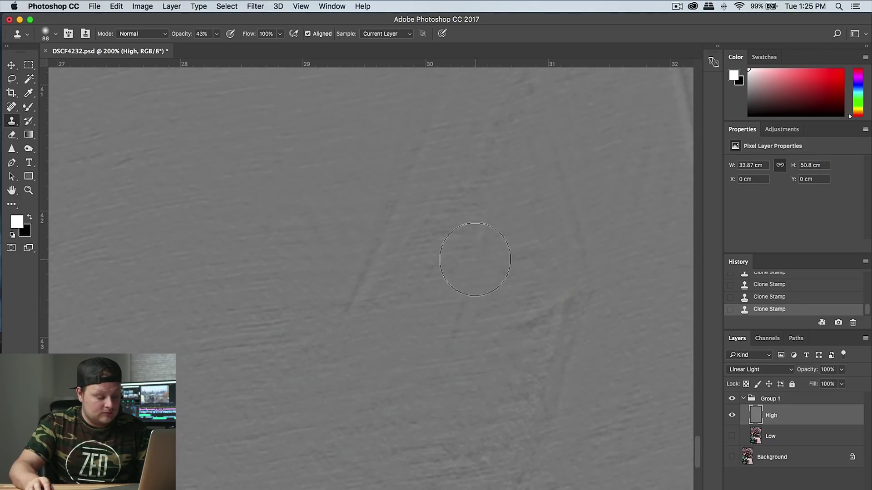
scroll(532, 276, "down", 10)
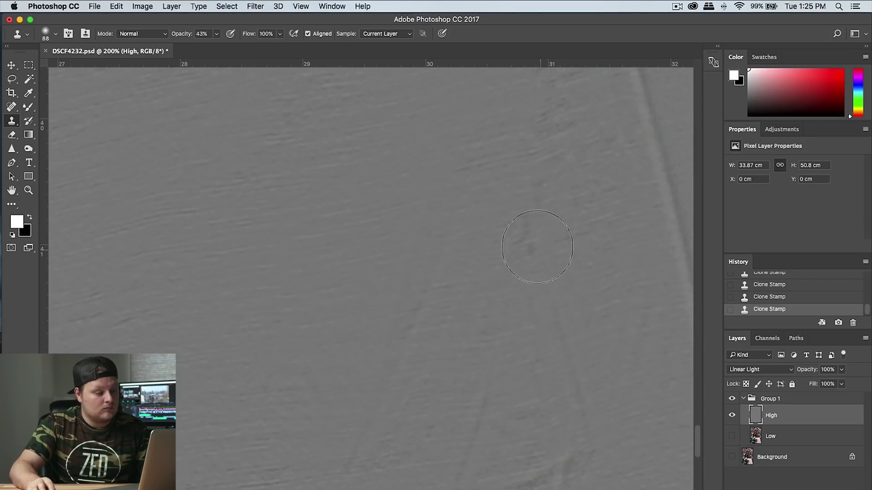
Show the Low layer and zoom the photo to 33.3% on the pink shirt
left_click(732, 437)
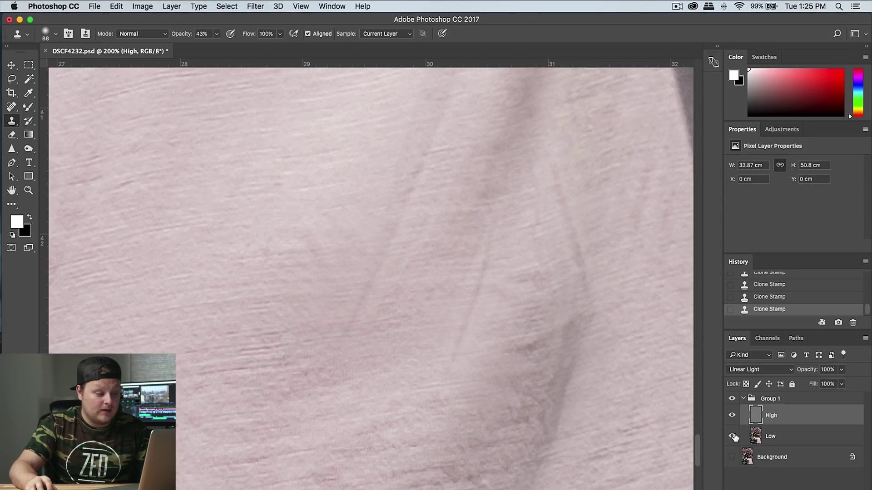
key("super+0")
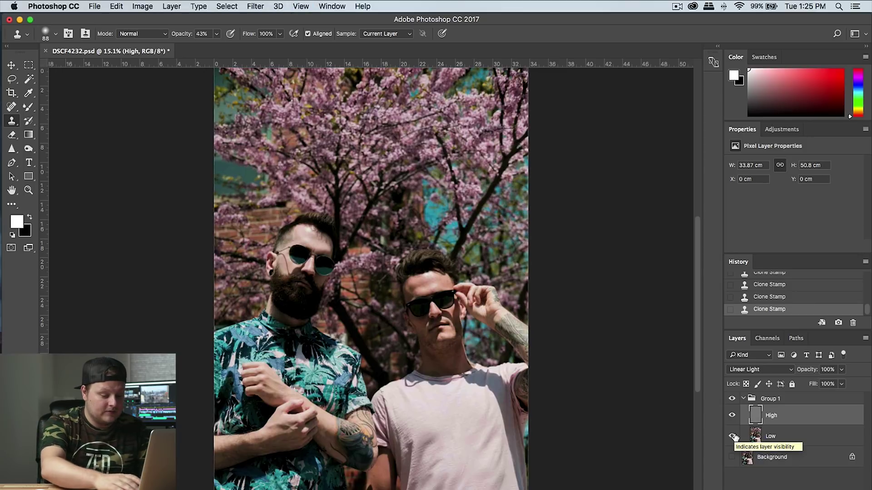
key("super+equal")
key("super+equal")
key("super+equal")
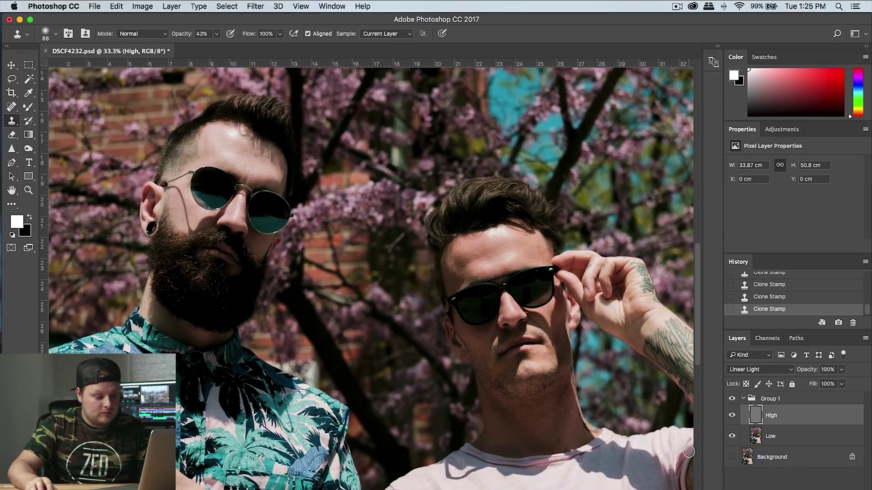
scroll(685, 453, "down", 10)
scroll(672, 457, "right", 3)
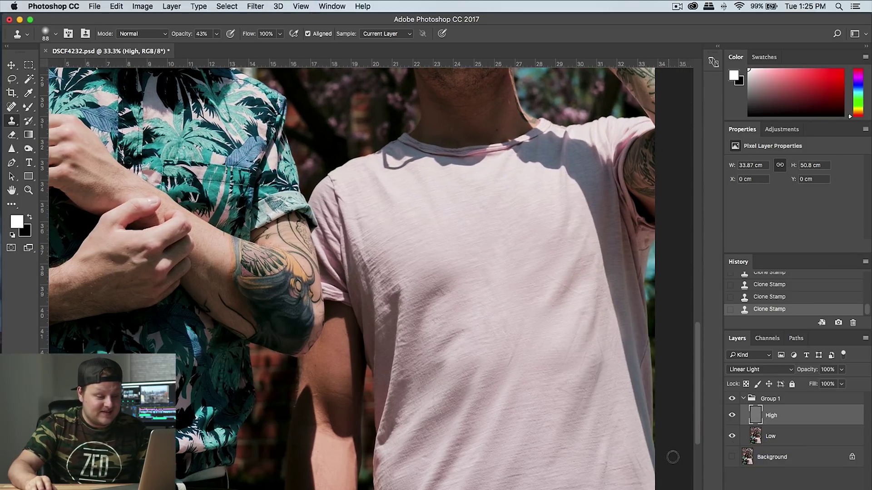
scroll(672, 457, "right", 2)
scroll(672, 457, "right", 1)
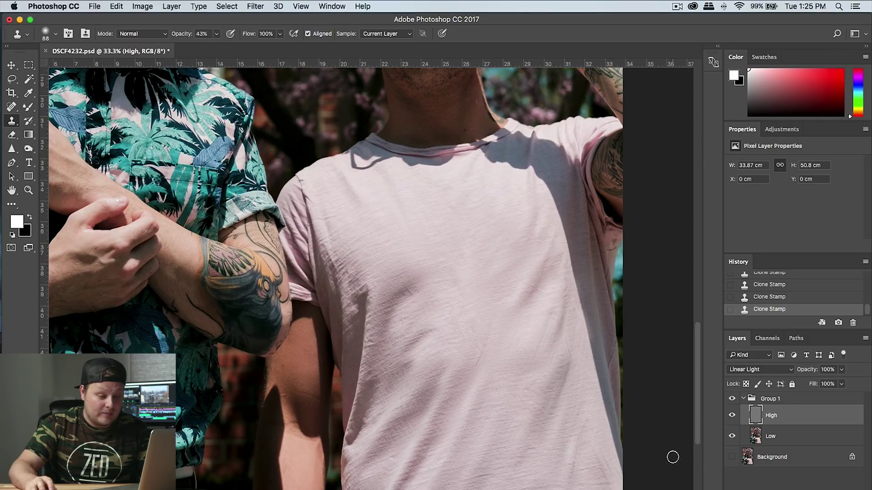
Toggle Group 1 to compare the retouched shirt with the original, then hide Low
left_click(732, 400)
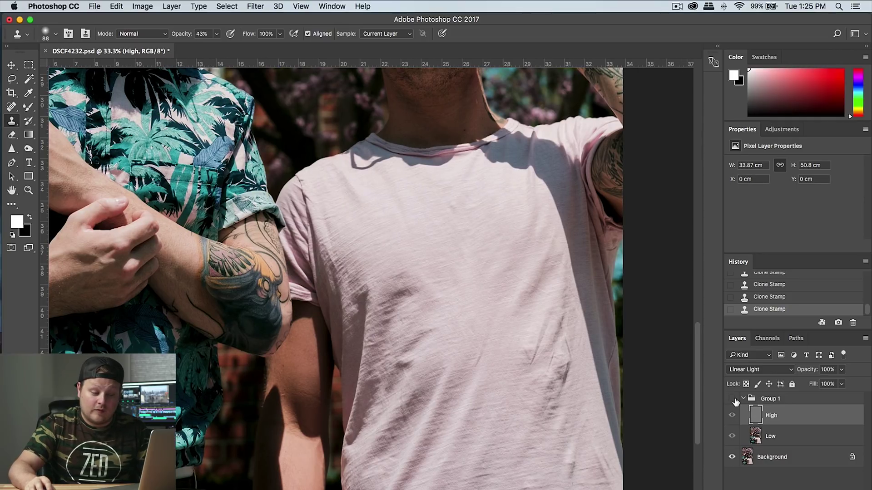
left_click(731, 399)
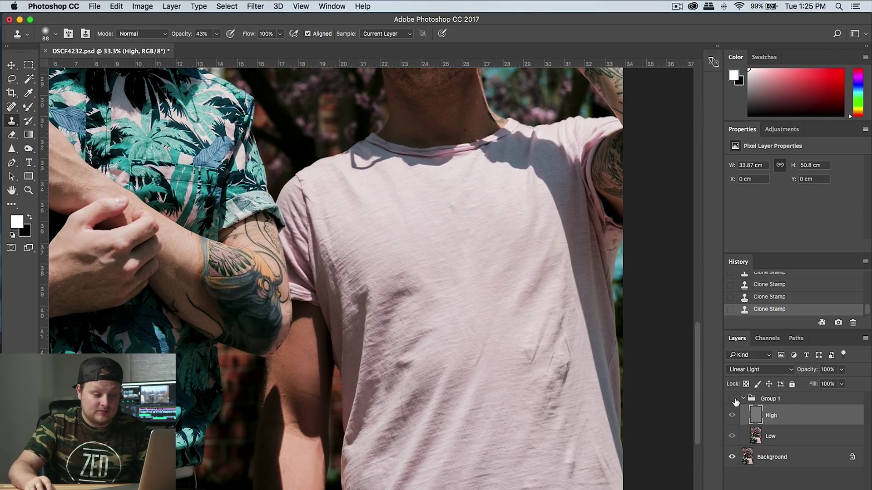
left_click(732, 399)
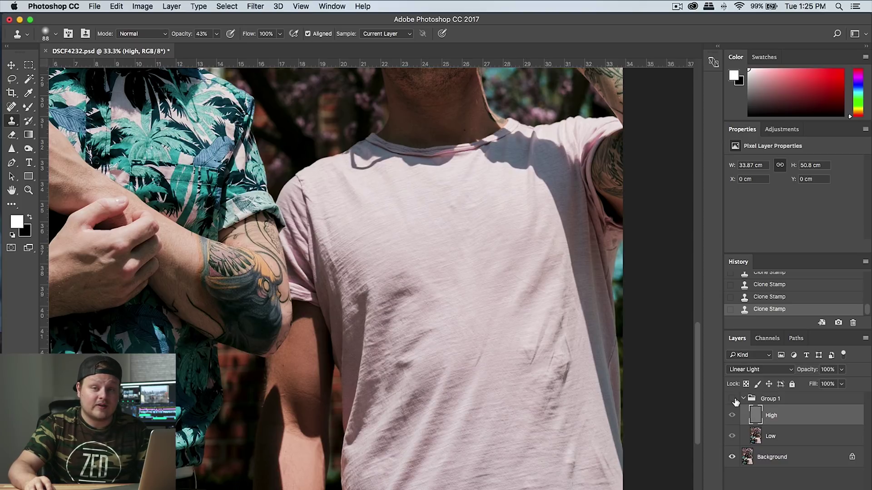
left_click(732, 399)
left_click(731, 435)
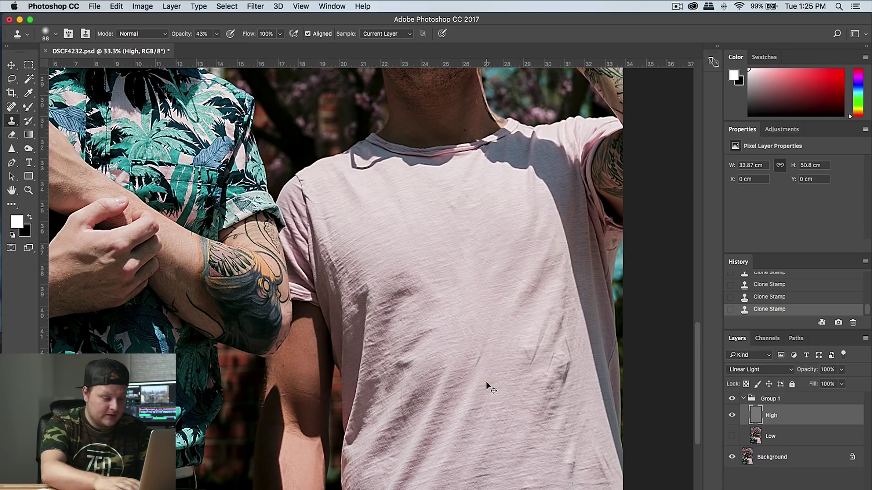
scroll(486, 386, "up", 3)
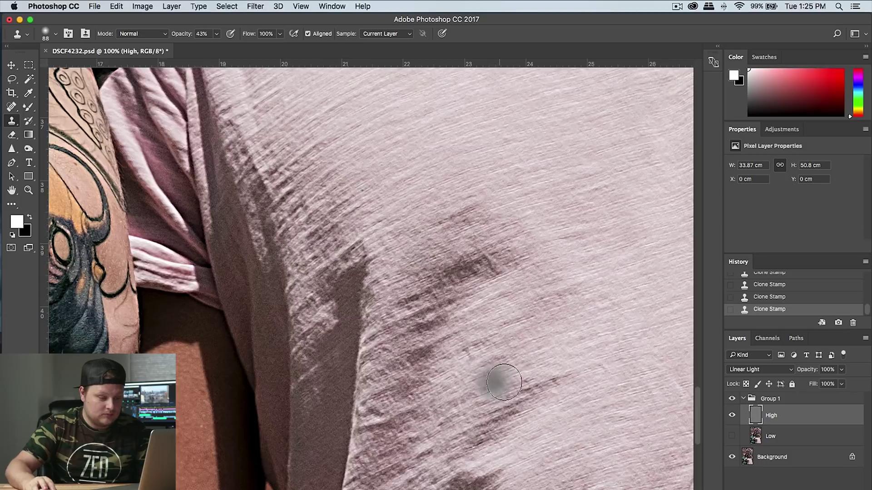
Hide the Background and sharpen the shirt's fabric texture on the High layer
left_click(731, 456)
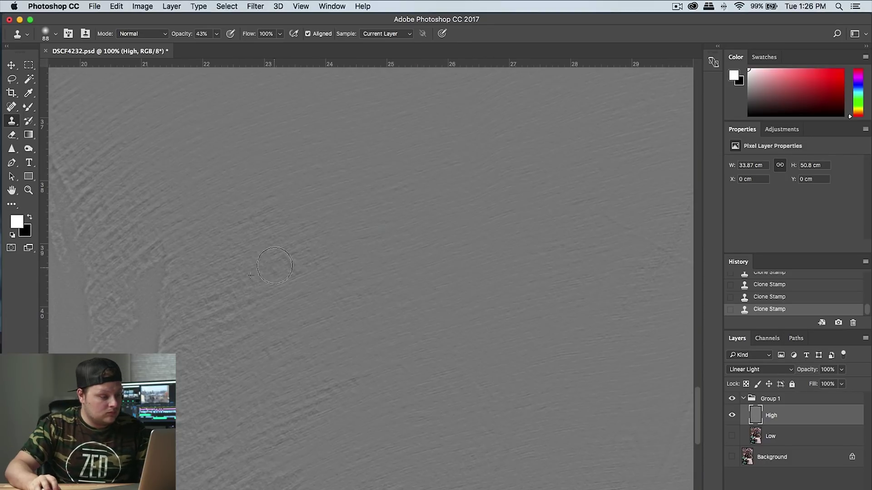
scroll(275, 266, "right", 8)
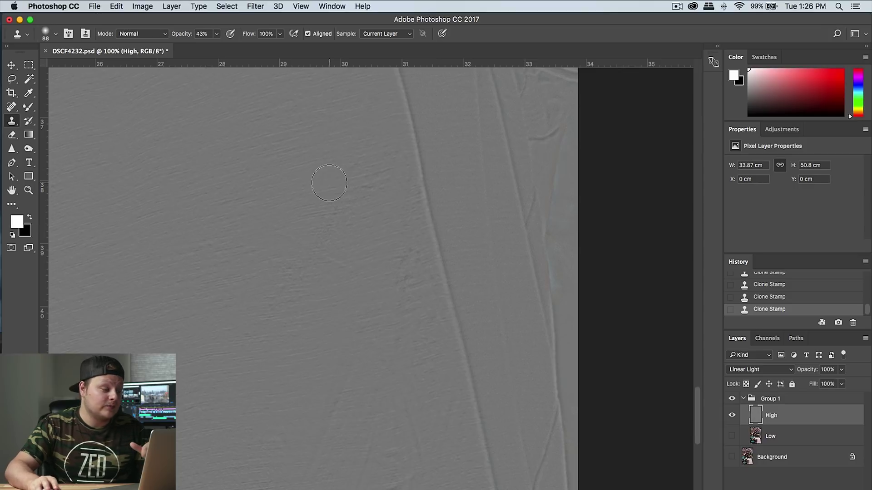
left_click(11, 149)
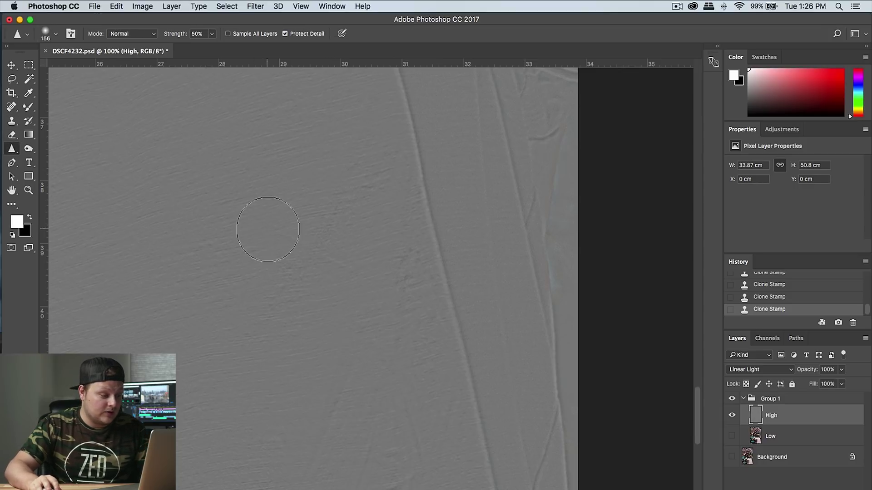
mouse_move(268, 229)
left_mouse_down()
mouse_move(301, 210)
mouse_move(292, 218)
left_mouse_up()
mouse_move(358, 222)
left_mouse_down()
mouse_move(370, 253)
mouse_move(367, 289)
mouse_move(331, 292)
mouse_move(292, 349)
mouse_move(368, 364)
left_mouse_up()
scroll(364, 293, "down", 5)
scroll(368, 360, "down", 3)
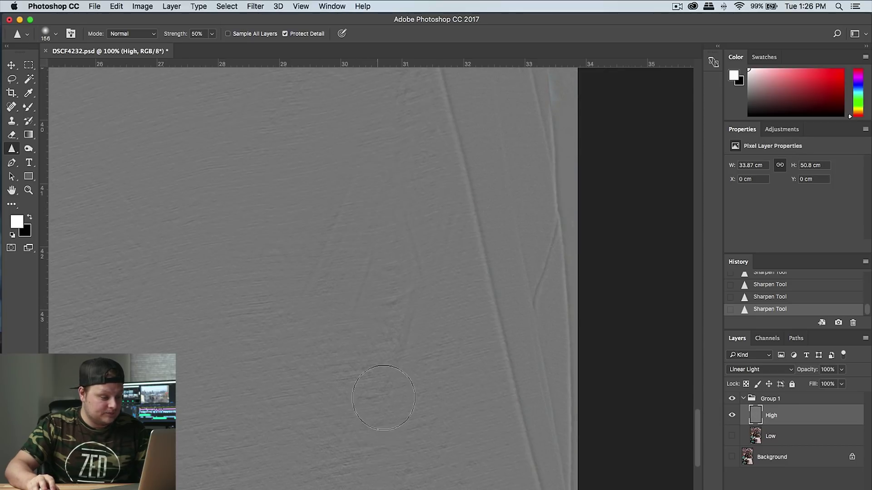
Clone clean texture over the remaining shirt creases with the Clone Stamp
left_click(11, 120)
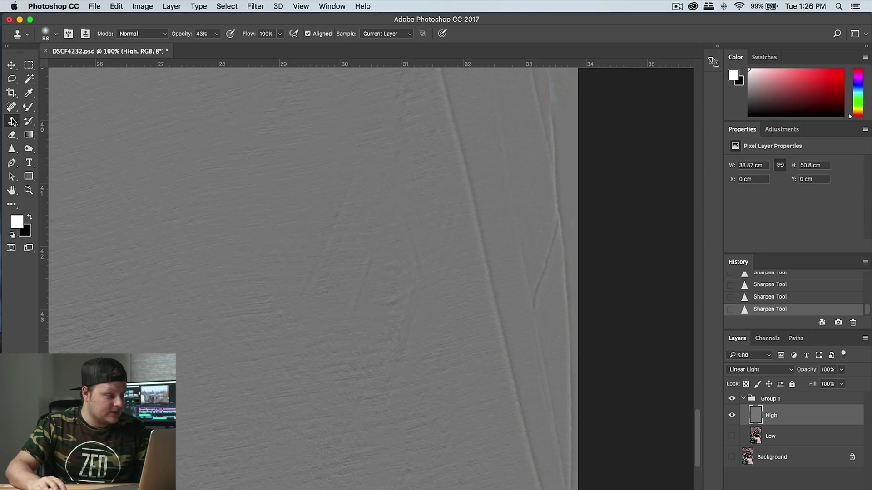
left_click(253, 292, "alt")
left_click_drag(253, 292, 341, 195)
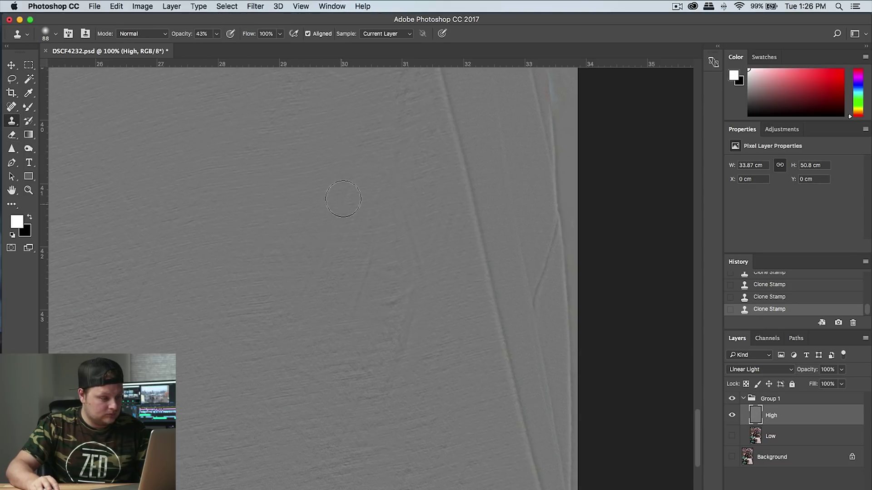
left_click(376, 244)
left_click(400, 335)
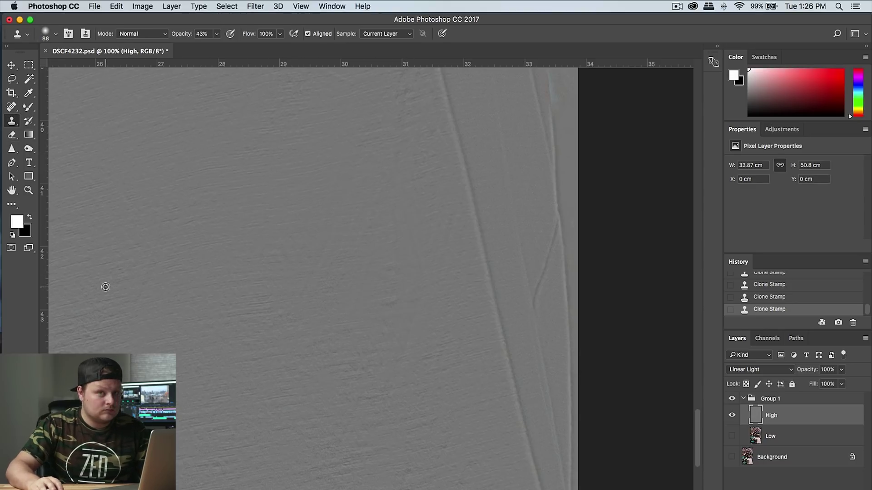
key("shift+r")
key("ctrl+alt+z")
key("ctrl+alt+z")
key("ctrl+alt+z")
key("ctrl+alt+z")
Show the Low layer again and zoom to 33.3% on the shirt
left_click(731, 437)
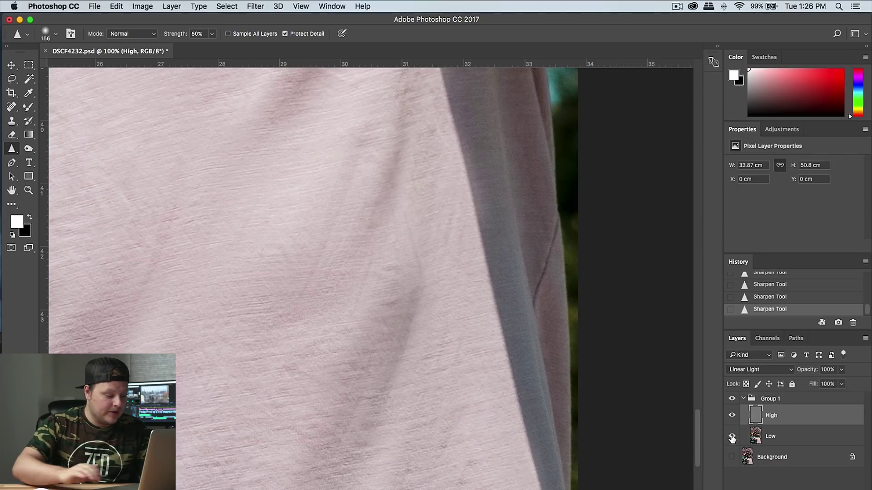
key("super+0")
key("super+plus")
key("super+plus")
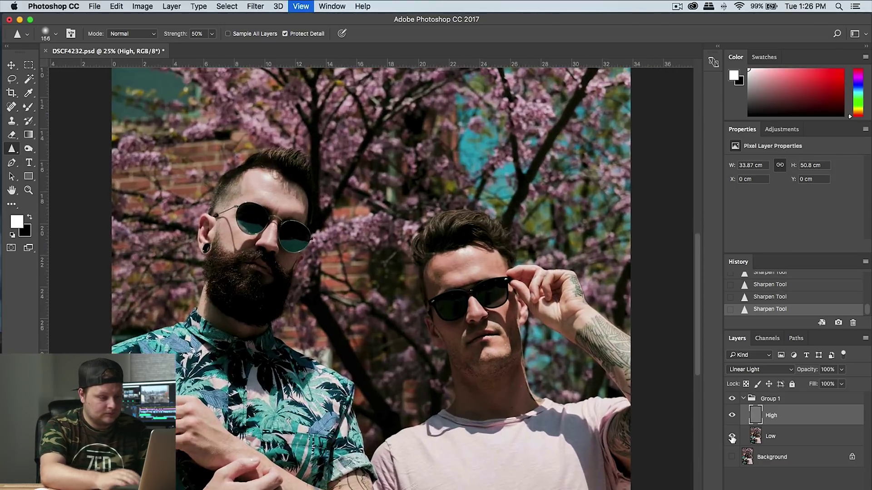
scroll(583, 310, "down", 10)
scroll(599, 311, "right", 3)
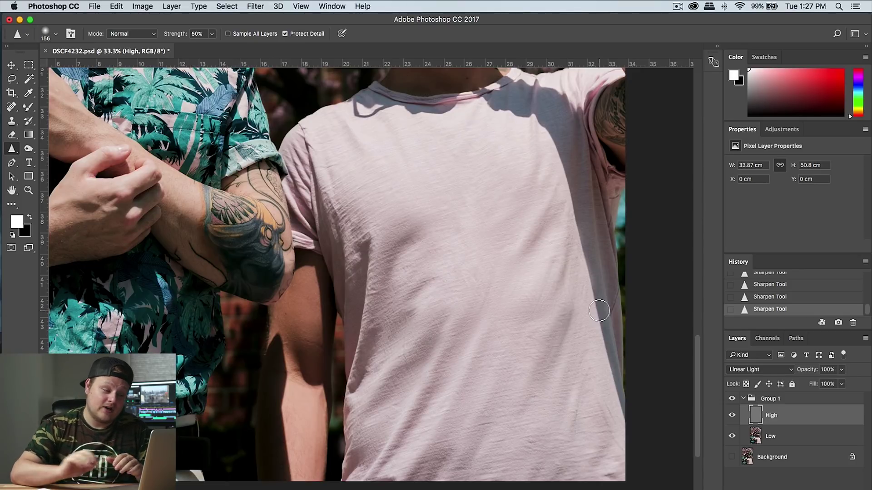
Show the Background and toggle Group 1 to compare the finished shirt, zoomed and fit-to-screen
left_click(732, 457)
left_click(732, 399)
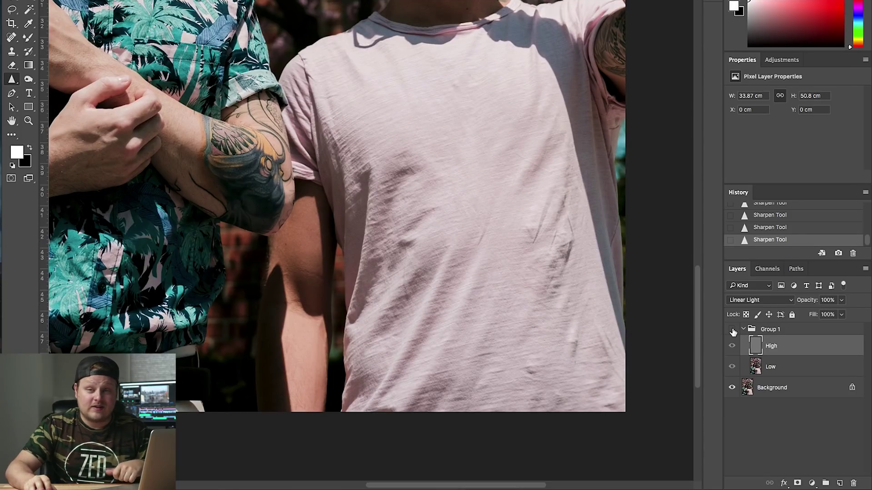
left_click(732, 330)
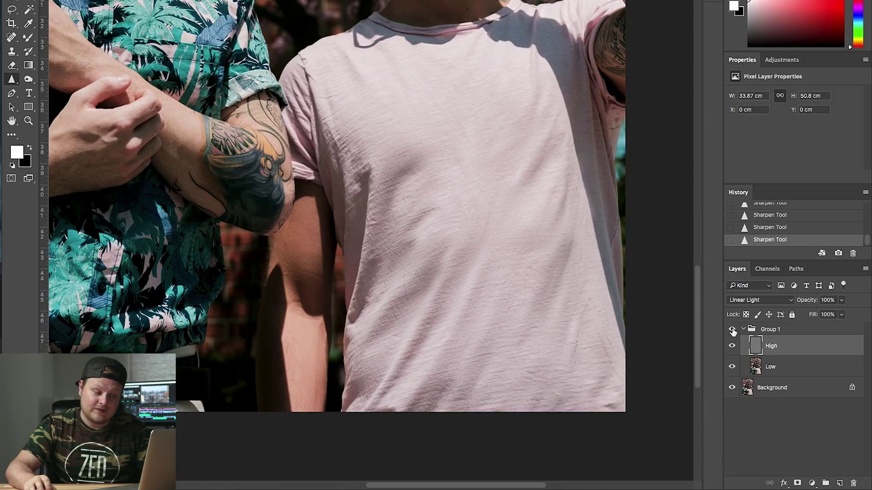
key("ctrl+0")
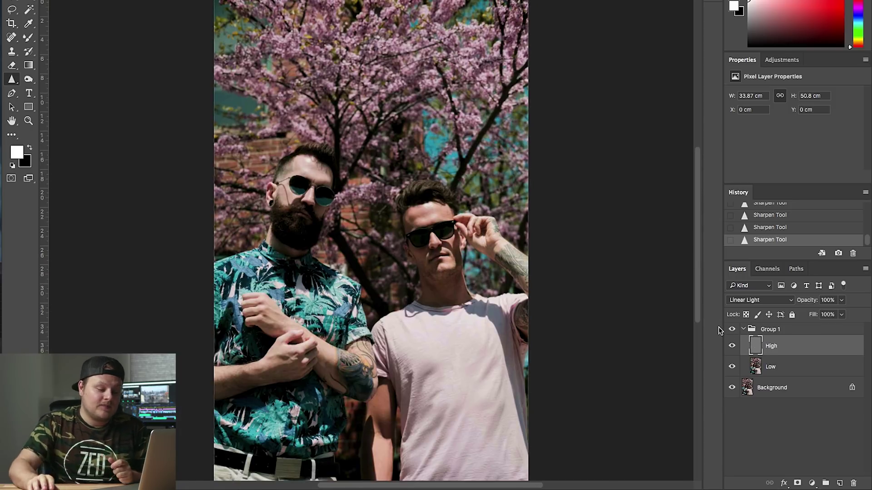
left_click(732, 330)
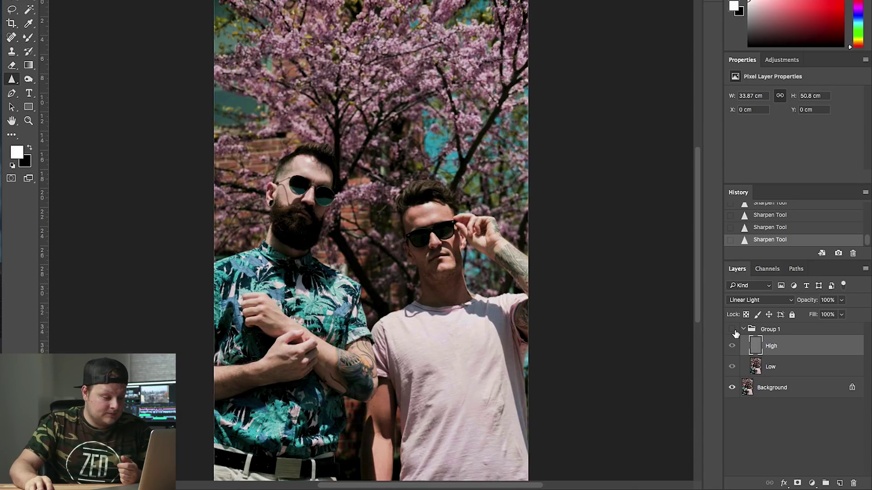
left_click(733, 331)
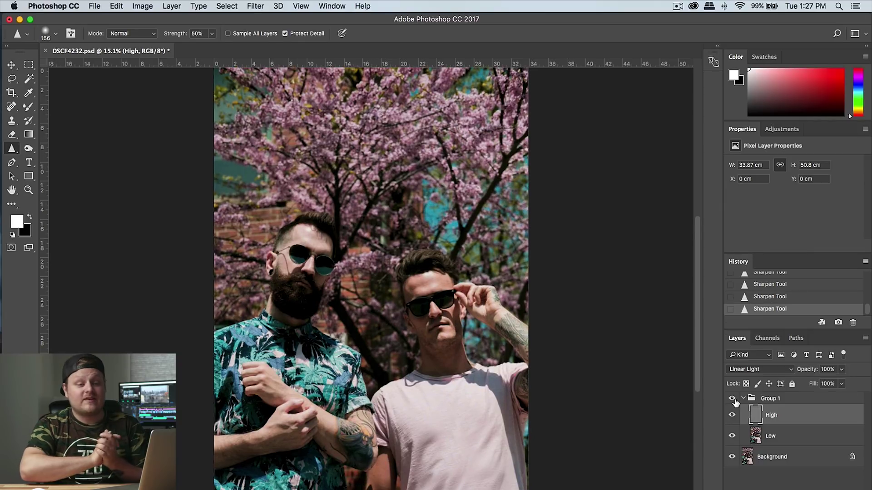